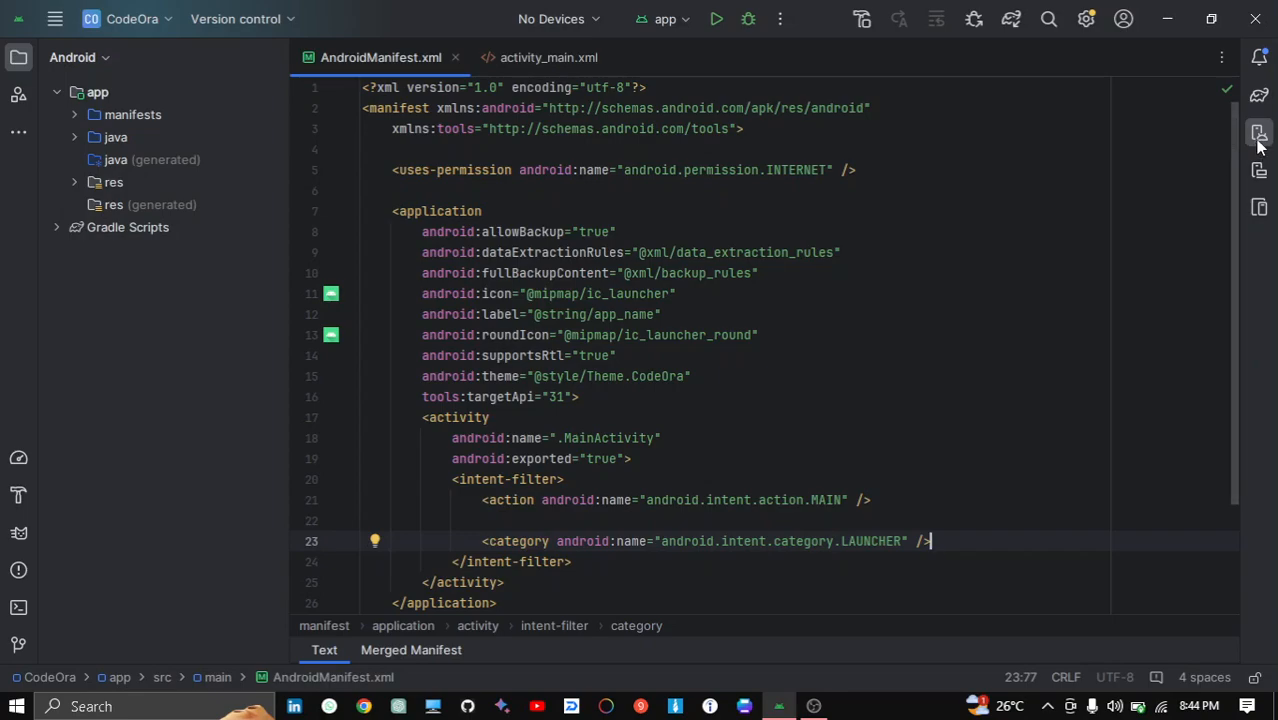
- Start creating a new virtual device and choose the Small Phone hardware profile
{"action": "left_click", "coordinate": [970, 92]}
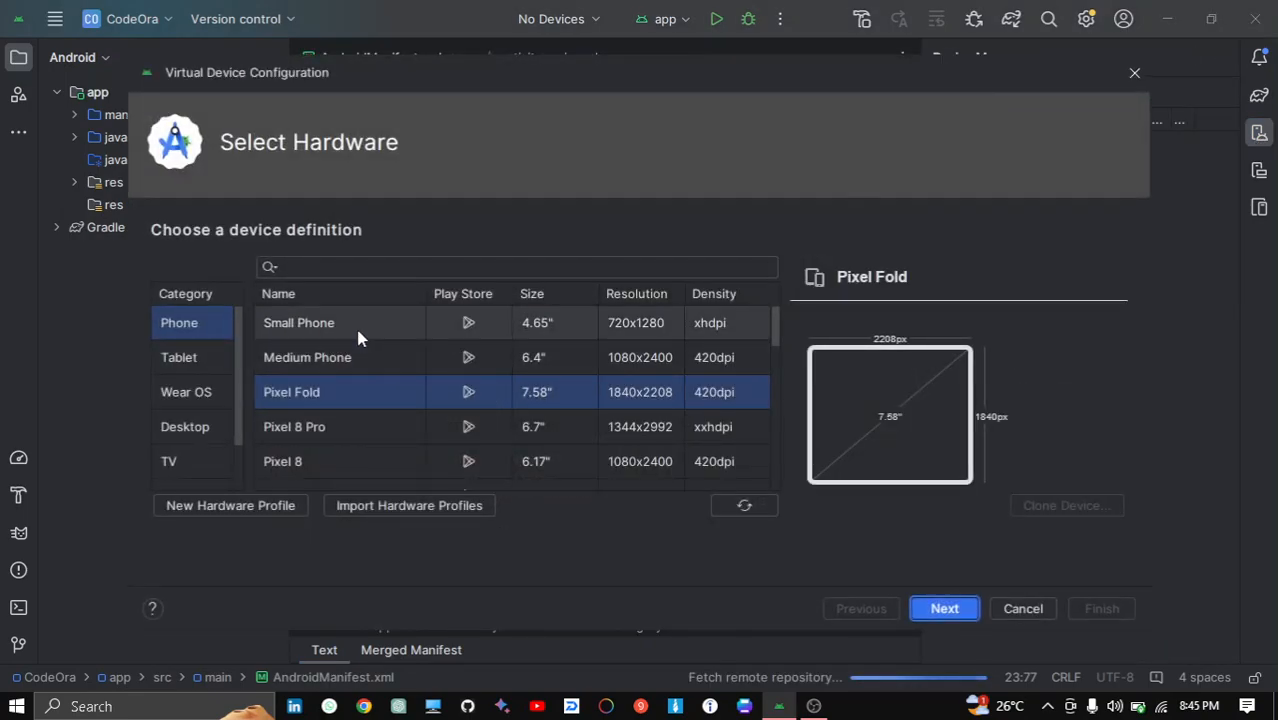
{"action": "mouse_move", "coordinate": [776, 332]}
{"action": "left_mouse_down"}
{"action": "mouse_move", "coordinate": [778, 465]}
{"action": "mouse_move", "coordinate": [772, 316]}
{"action": "left_mouse_up"}
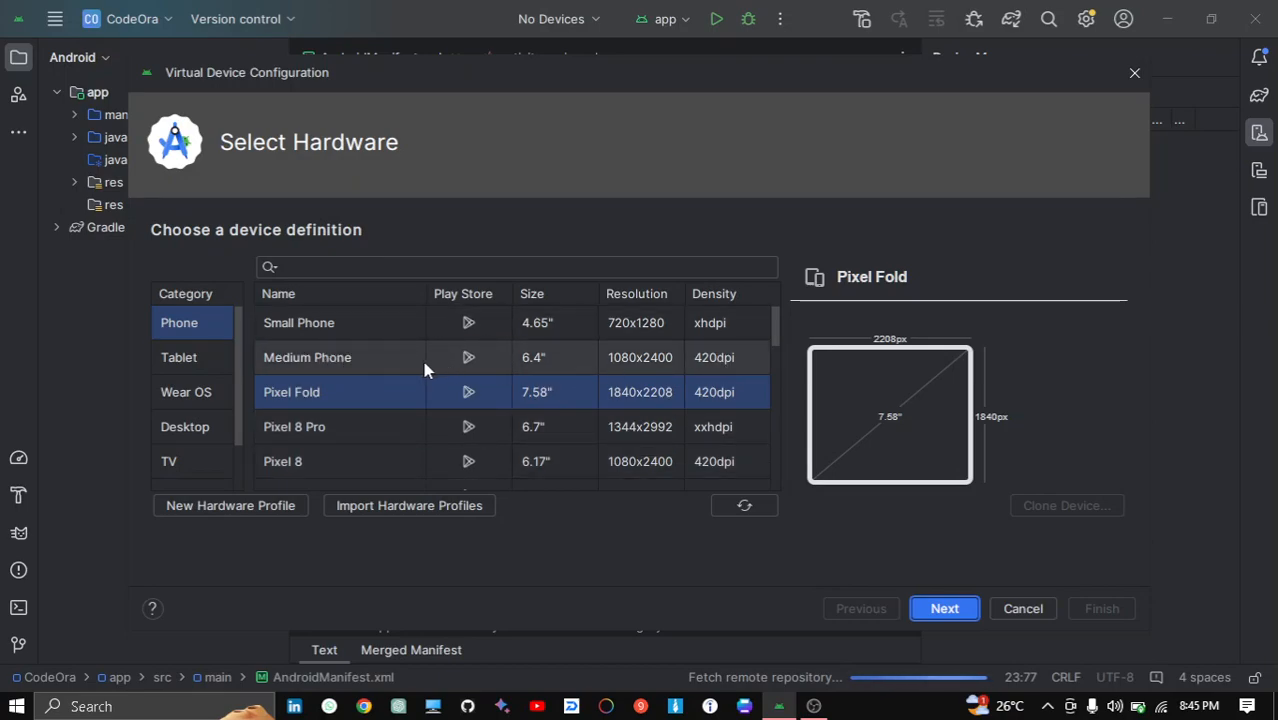
{"action": "left_click", "coordinate": [360, 358]}
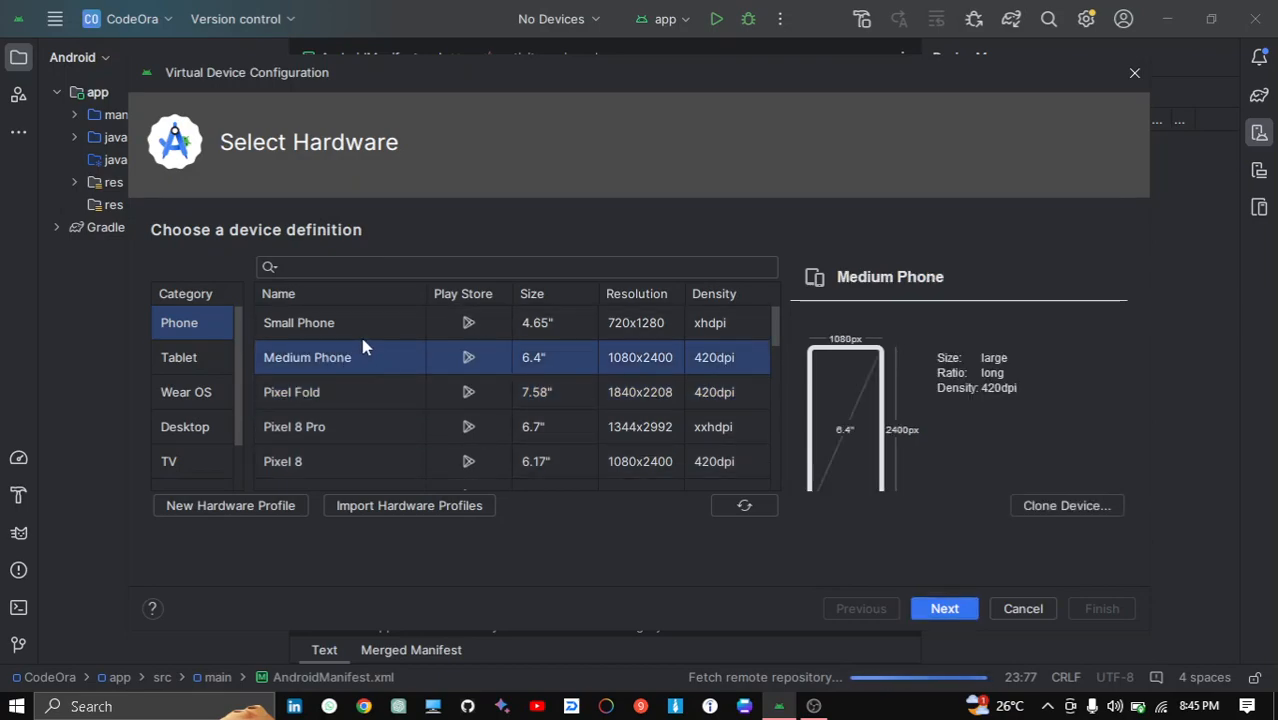
{"action": "left_click", "coordinate": [359, 333]}
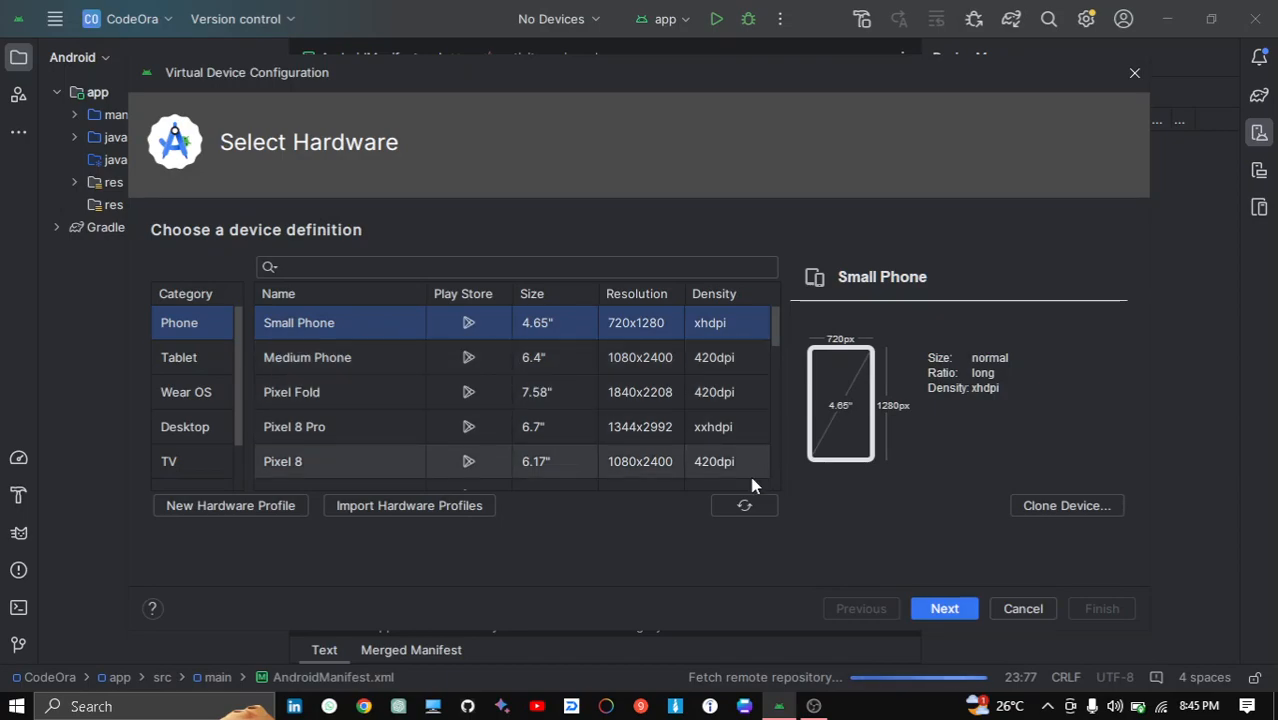
{"action": "left_click", "coordinate": [944, 609]}
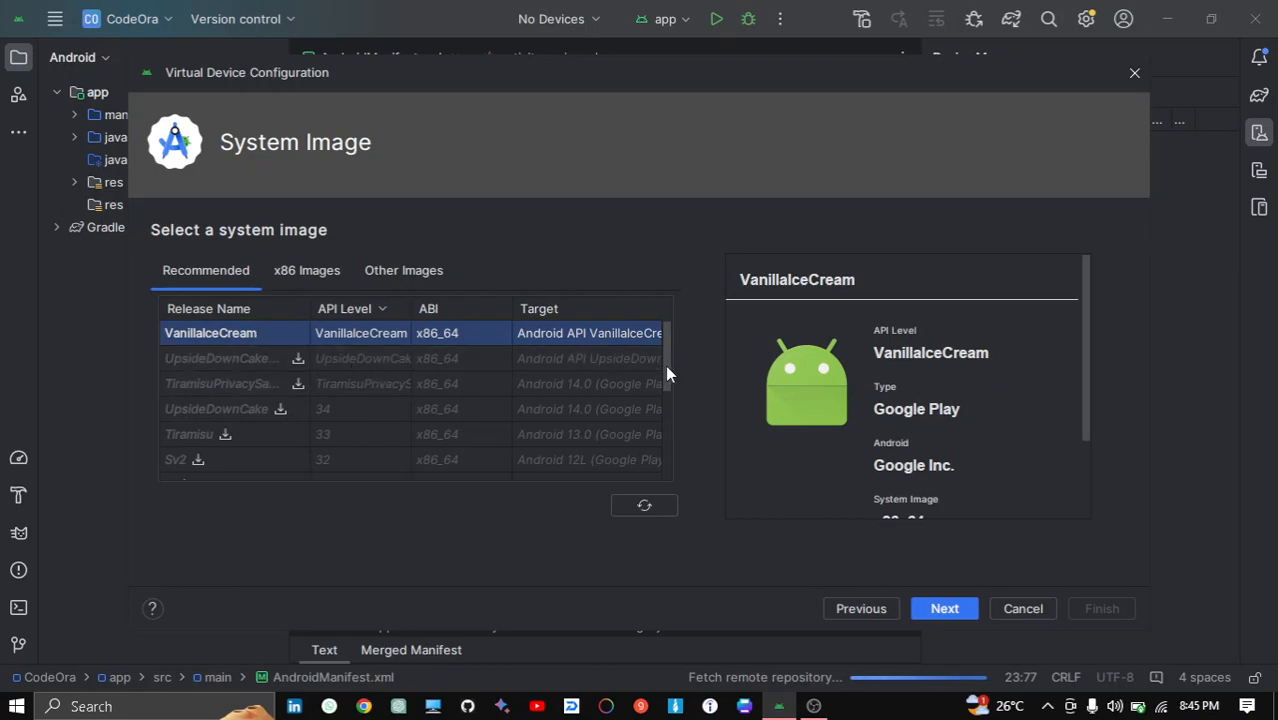
- Download the Pie API 28 system image, accepting the SDK license agreement
{"action": "left_click_drag", "start_coordinate": [666, 368], "coordinate": [679, 337]}
{"action": "mouse_move", "coordinate": [667, 356]}
{"action": "left_mouse_down"}
{"action": "mouse_move", "coordinate": [669, 382]}
{"action": "mouse_move", "coordinate": [667, 348]}
{"action": "left_mouse_up"}
{"action": "left_click_drag", "start_coordinate": [663, 372], "coordinate": [664, 430]}
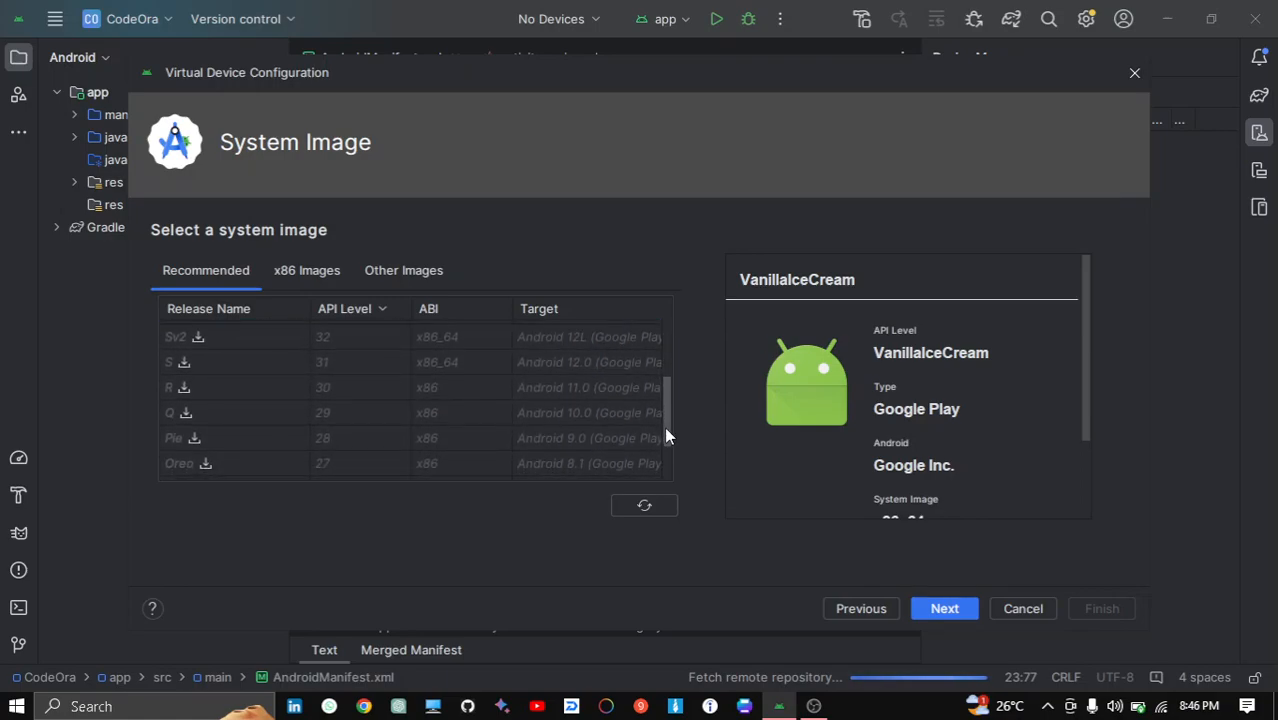
{"action": "left_click", "coordinate": [522, 409]}
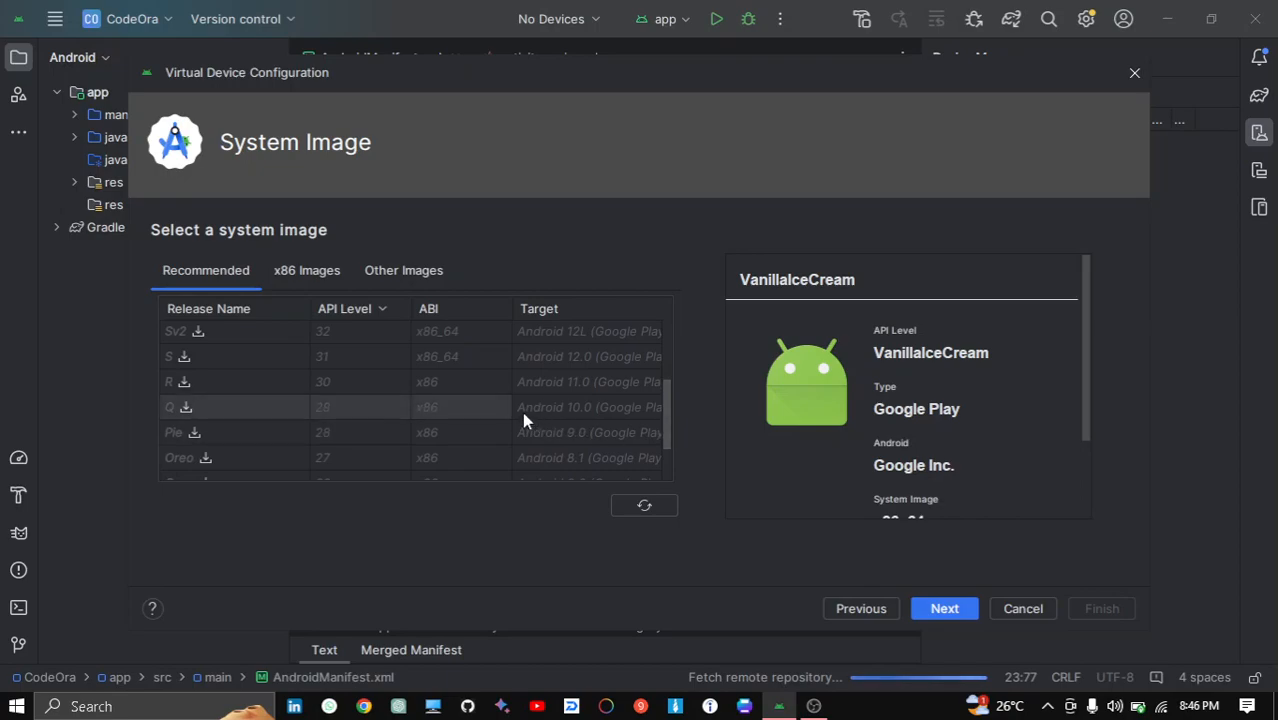
{"action": "left_click", "coordinate": [200, 433]}
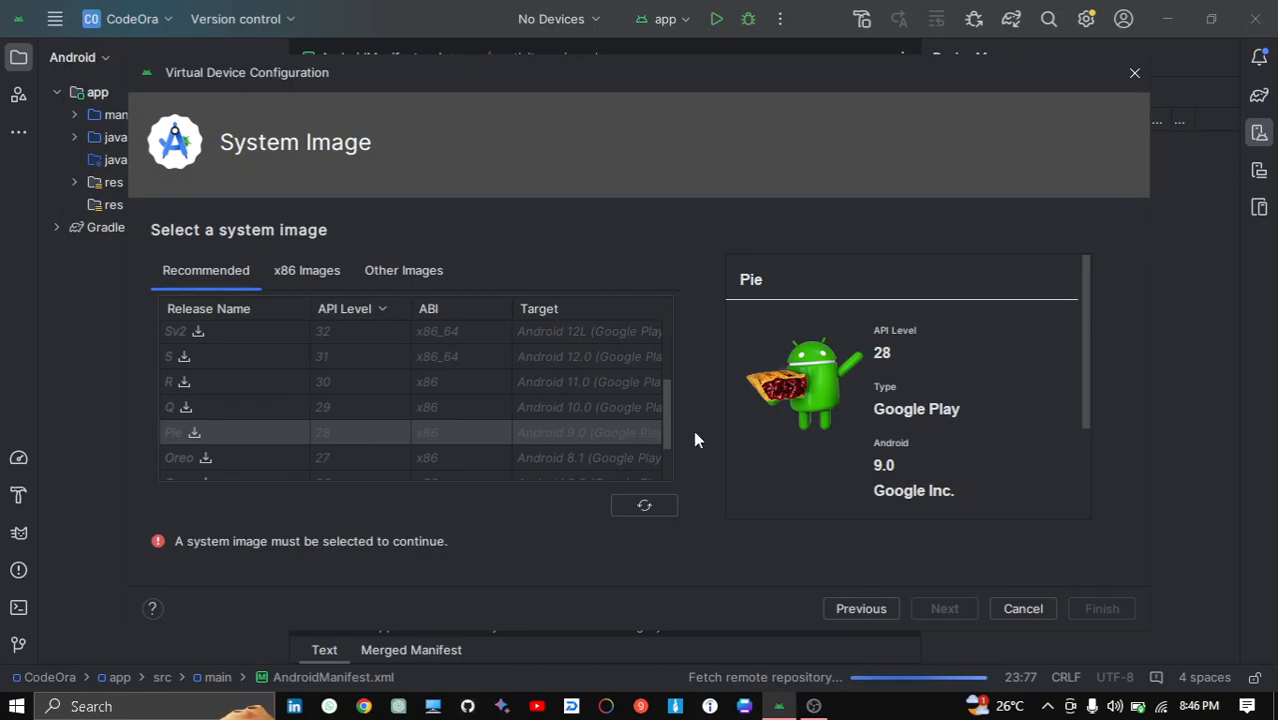
{"action": "left_click_drag", "start_coordinate": [673, 427], "coordinate": [664, 367]}
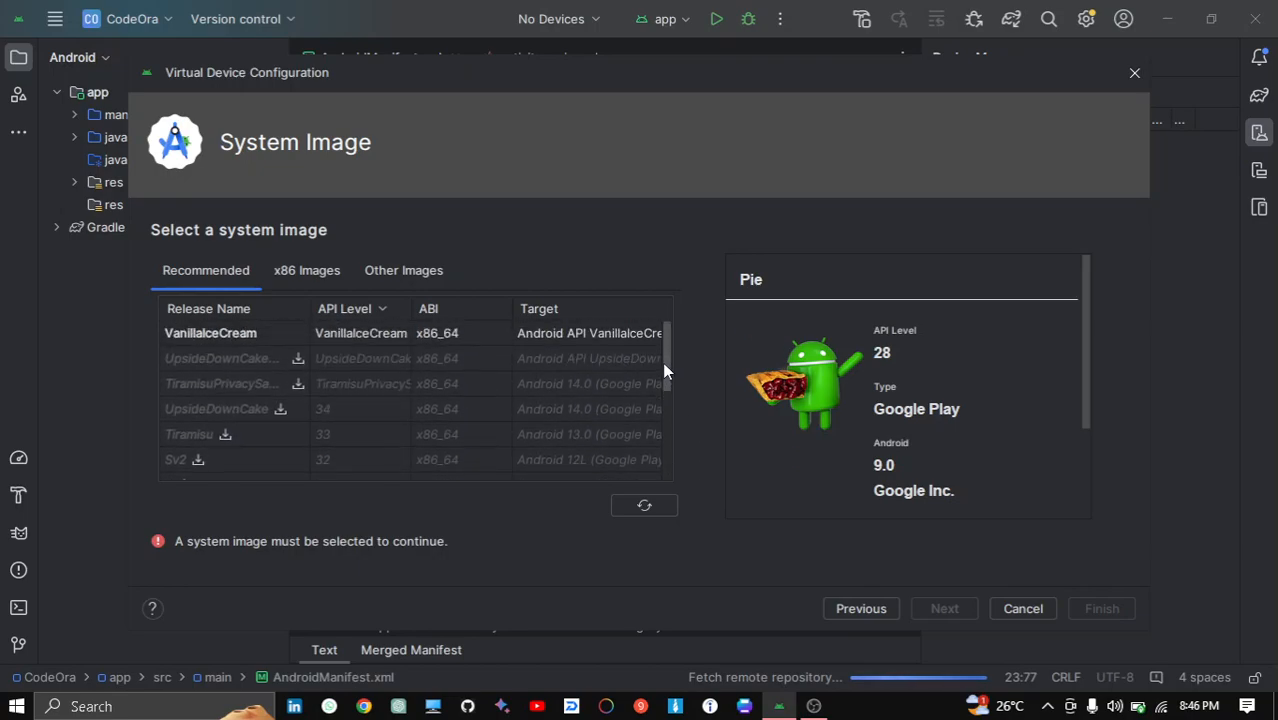
{"action": "left_click_drag", "start_coordinate": [664, 370], "coordinate": [682, 422]}
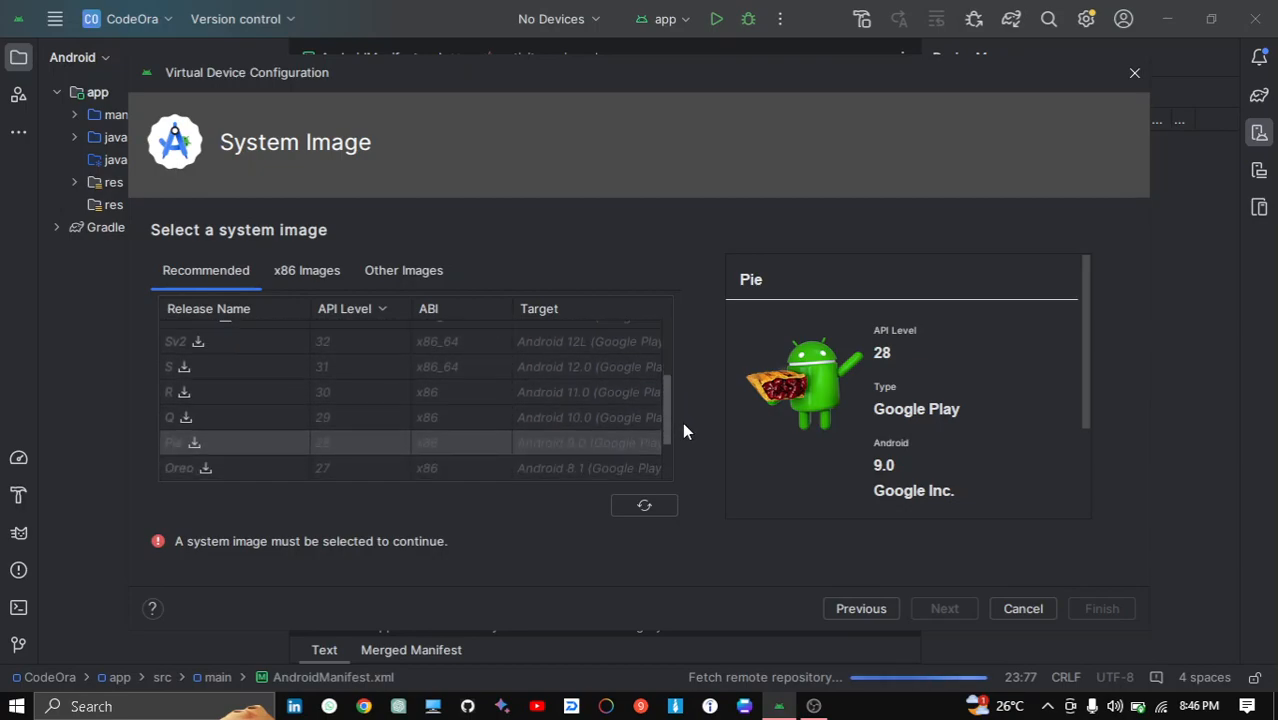
{"action": "left_click", "coordinate": [194, 446]}
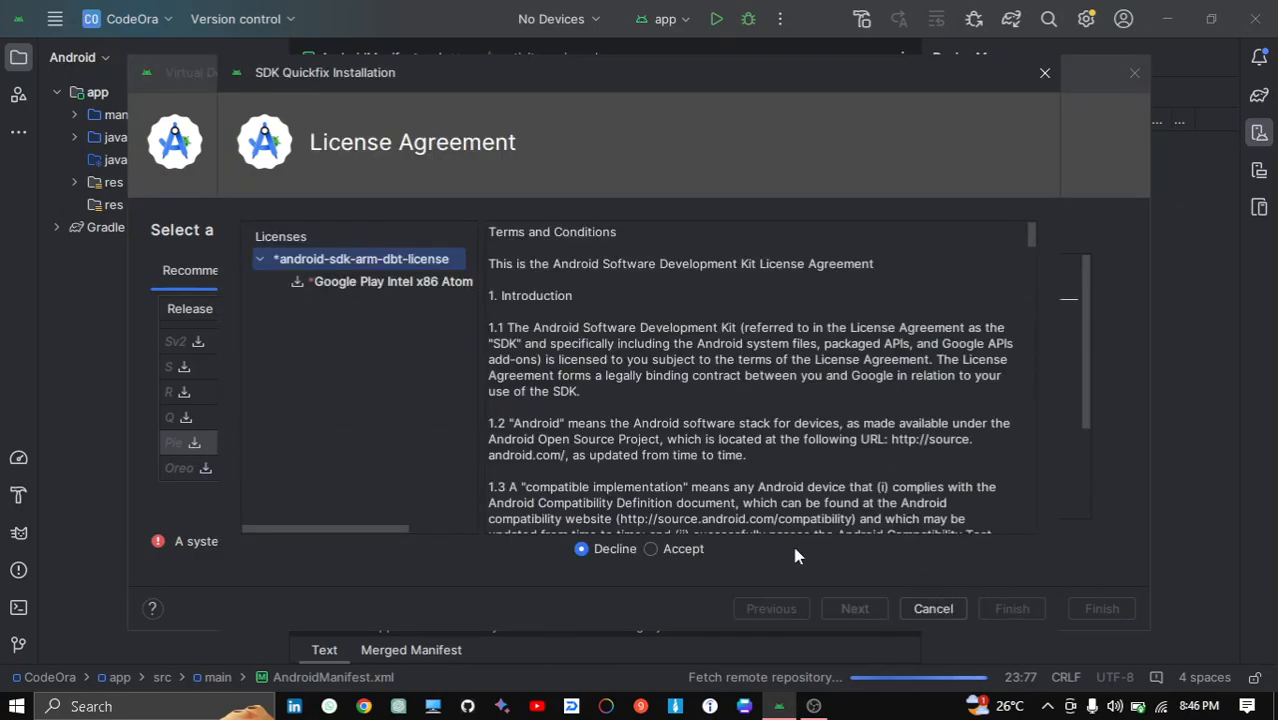
{"action": "left_click", "coordinate": [682, 550]}
{"action": "left_click", "coordinate": [848, 606]}
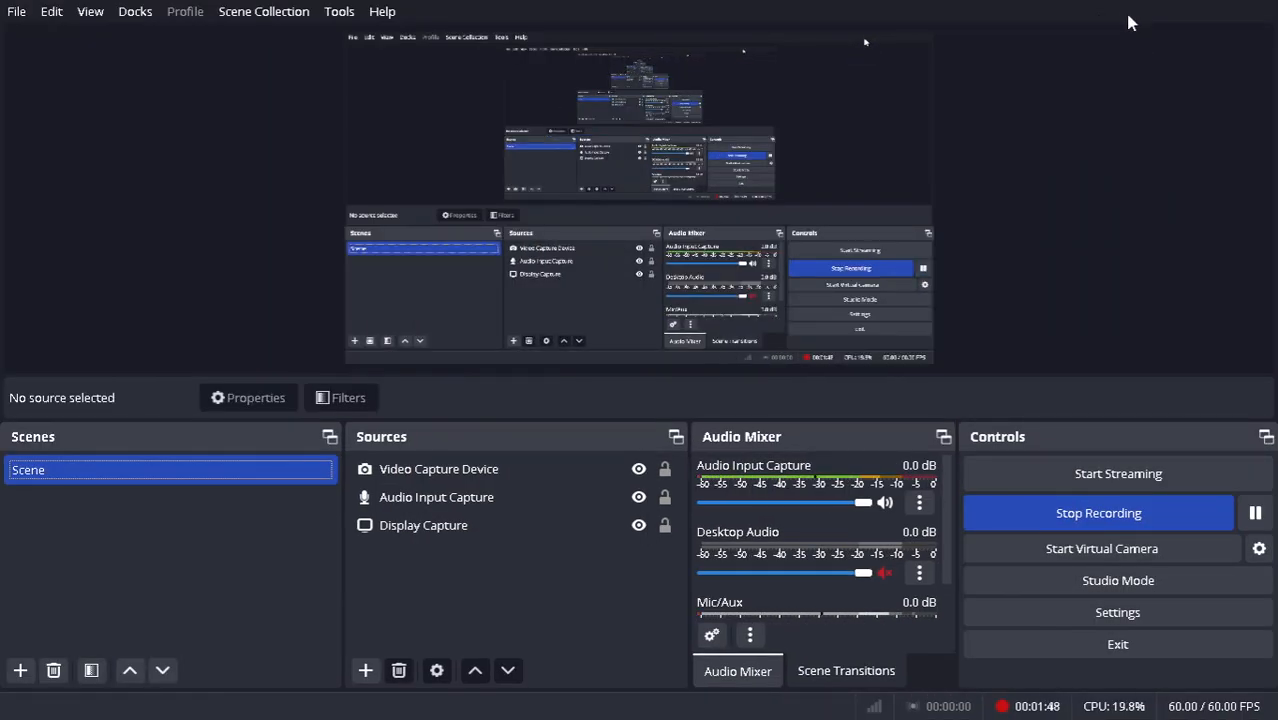
- Finish the installation, select the Pie system image and create the virtual device with its default name
{"action": "key", "text": "super"}
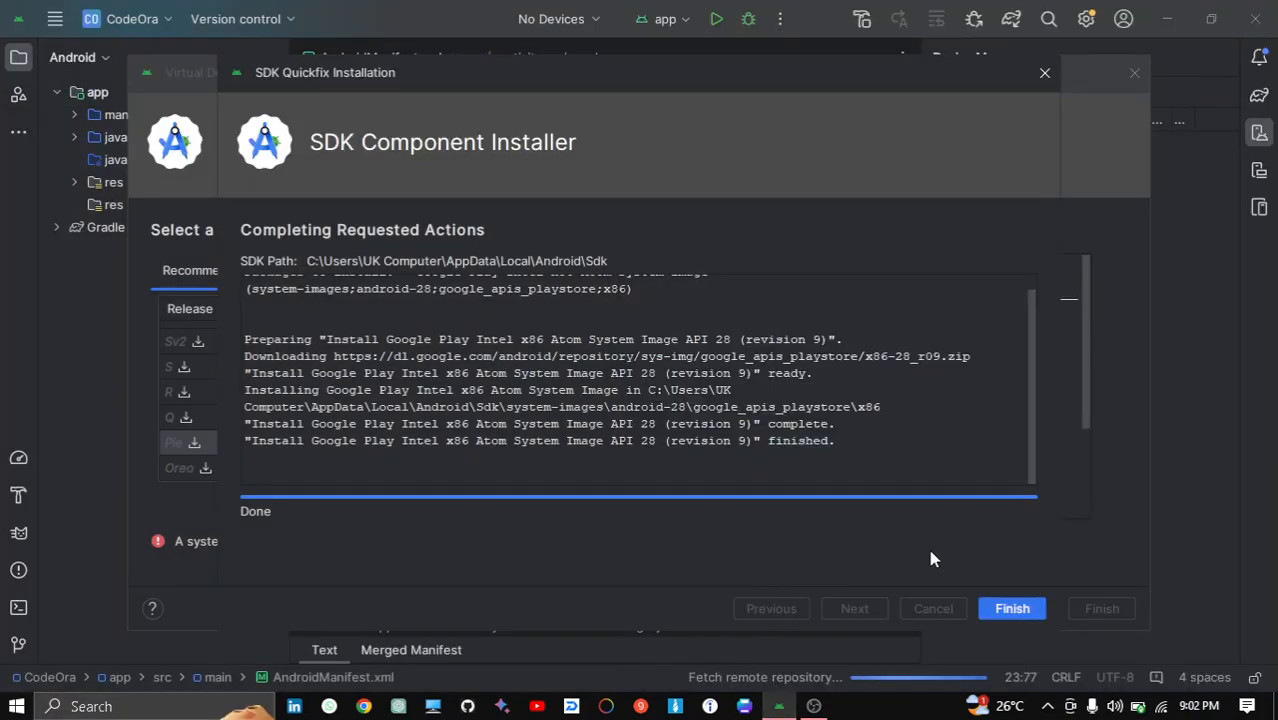
{"action": "left_click", "coordinate": [1014, 610]}
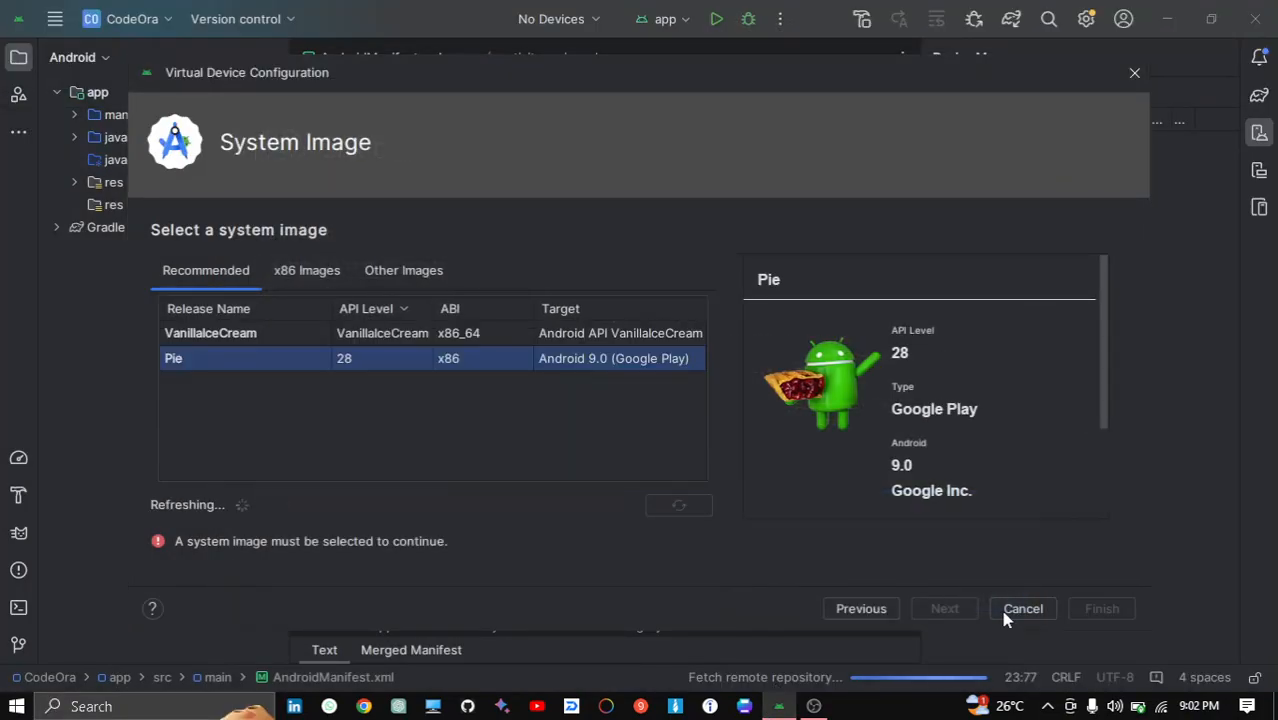
{"action": "left_click", "coordinate": [619, 335]}
{"action": "left_click", "coordinate": [612, 362]}
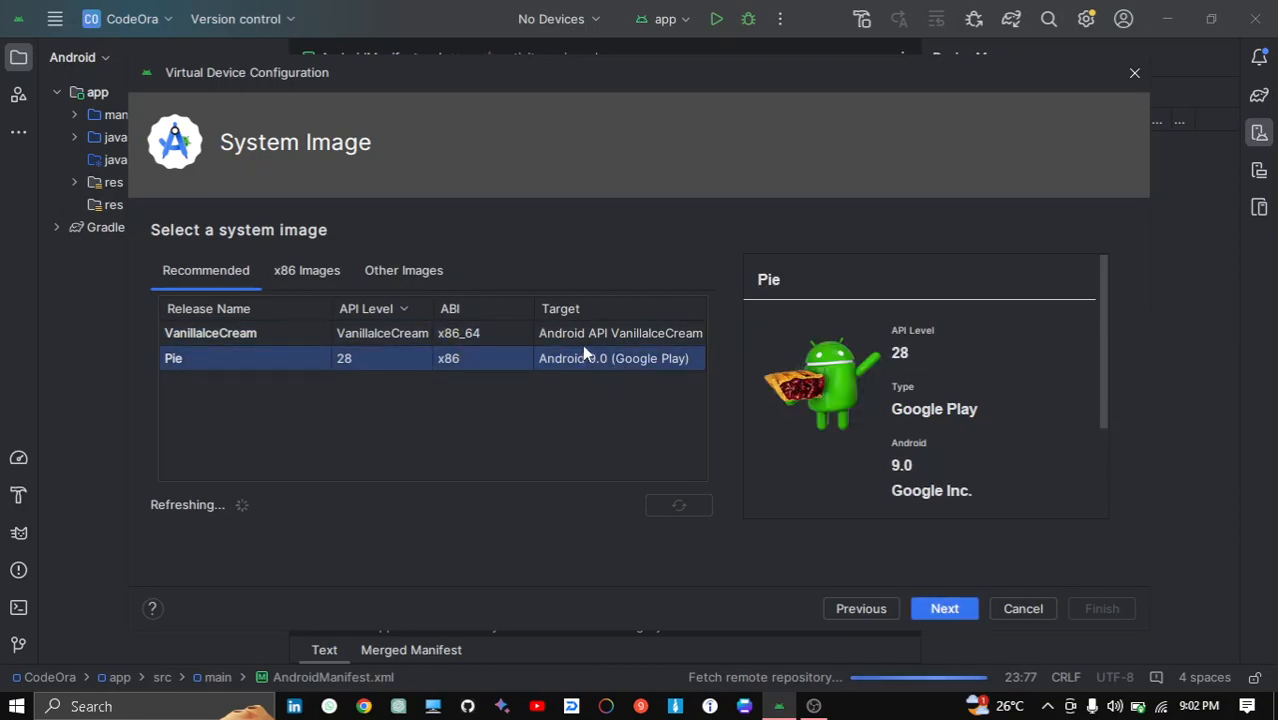
{"action": "left_click", "coordinate": [924, 607]}
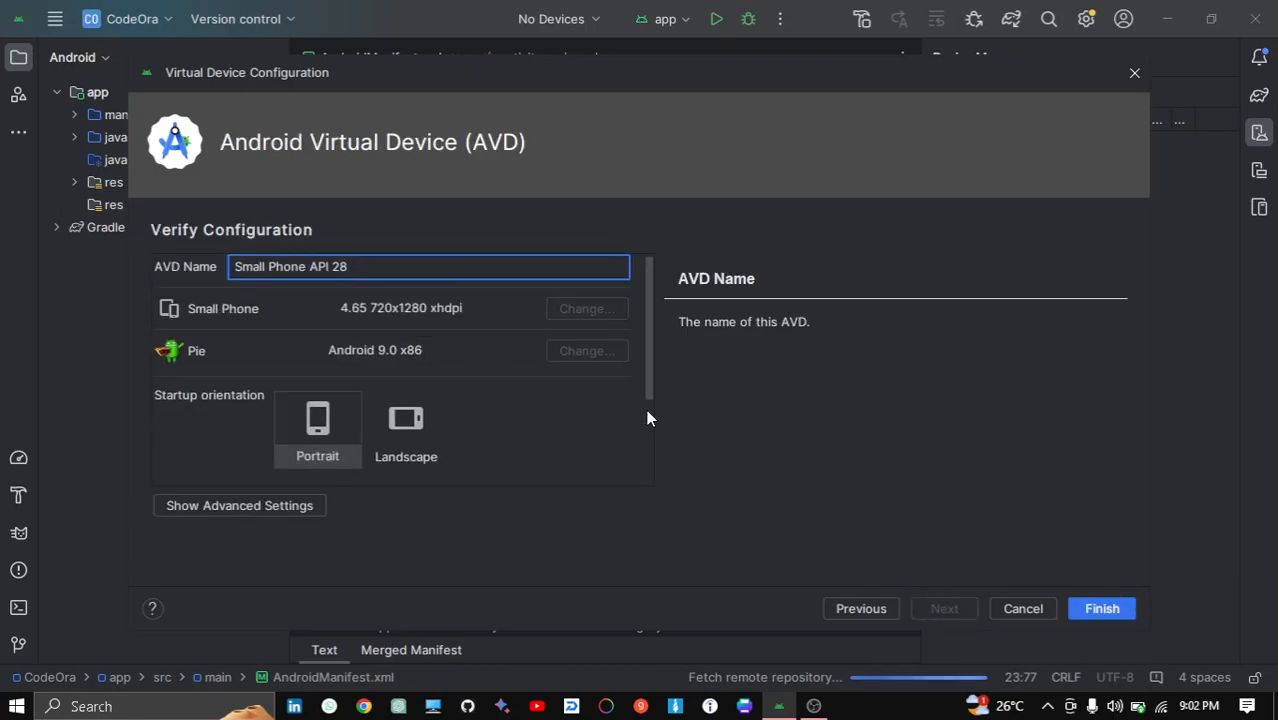
{"action": "left_click", "coordinate": [1106, 614]}
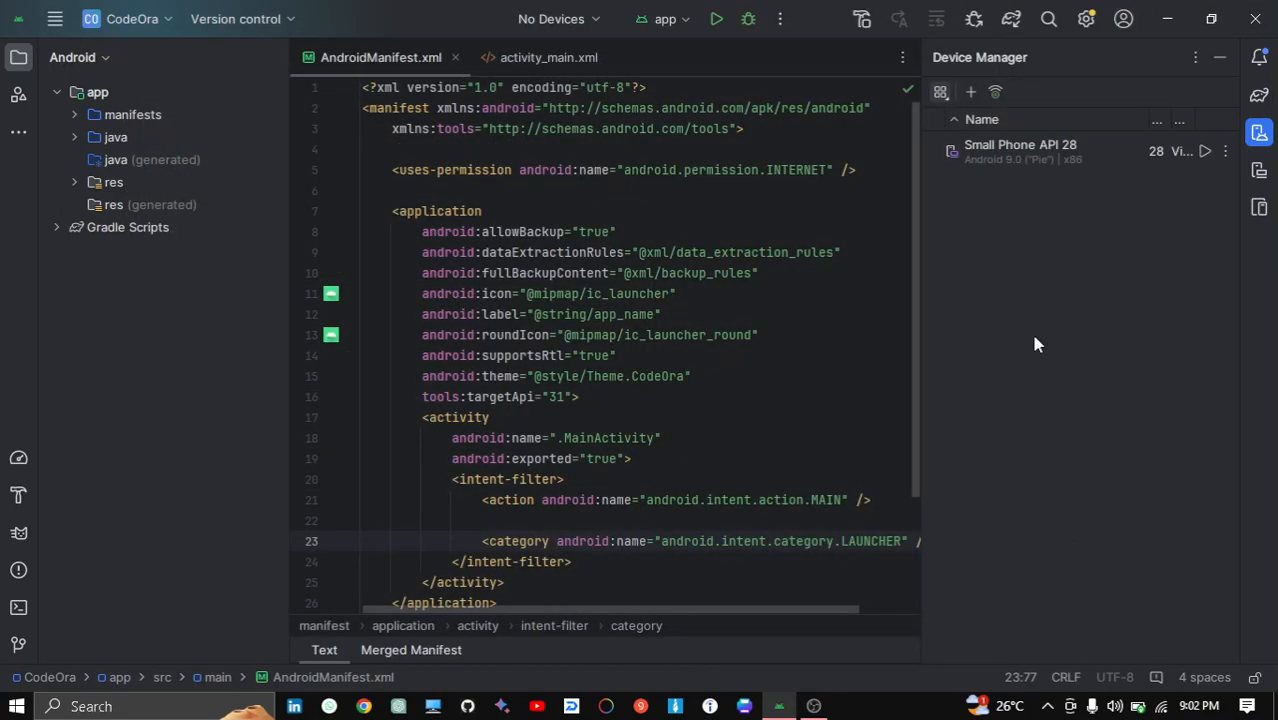
- Select the Small Phone API 28 device and run the app on it
{"action": "left_click", "coordinate": [1044, 153]}
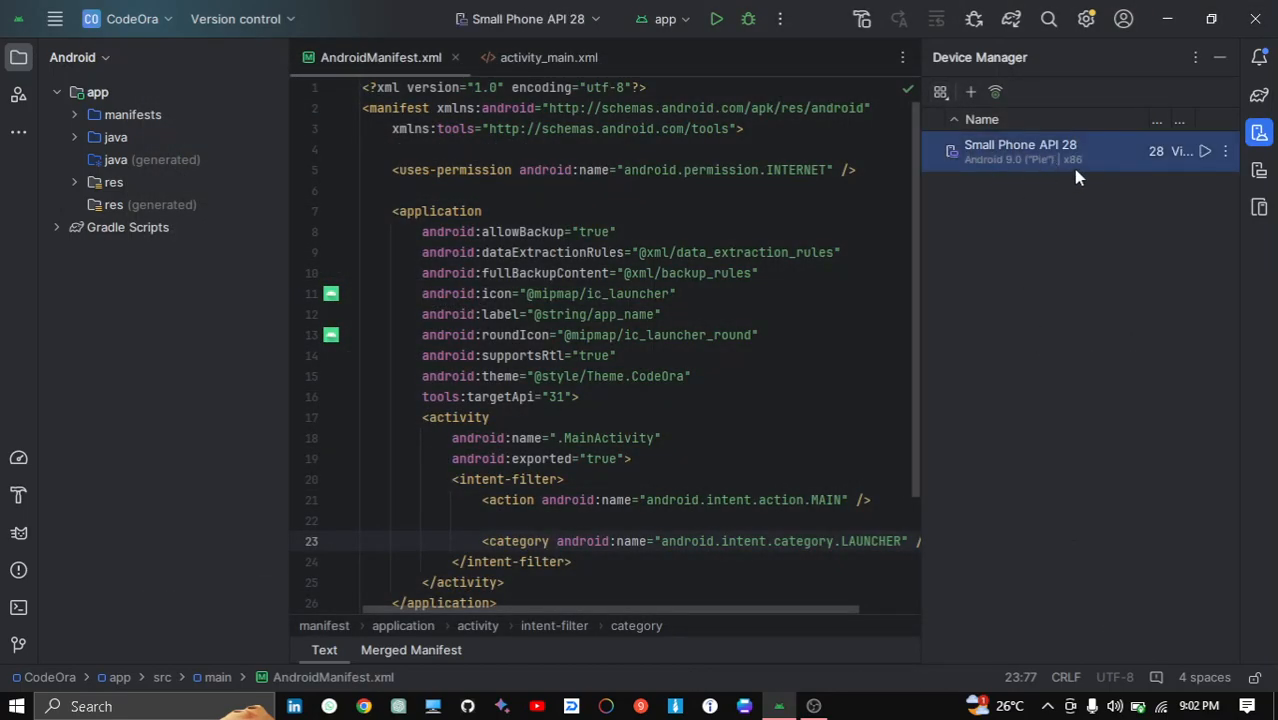
{"action": "left_click", "coordinate": [715, 21]}
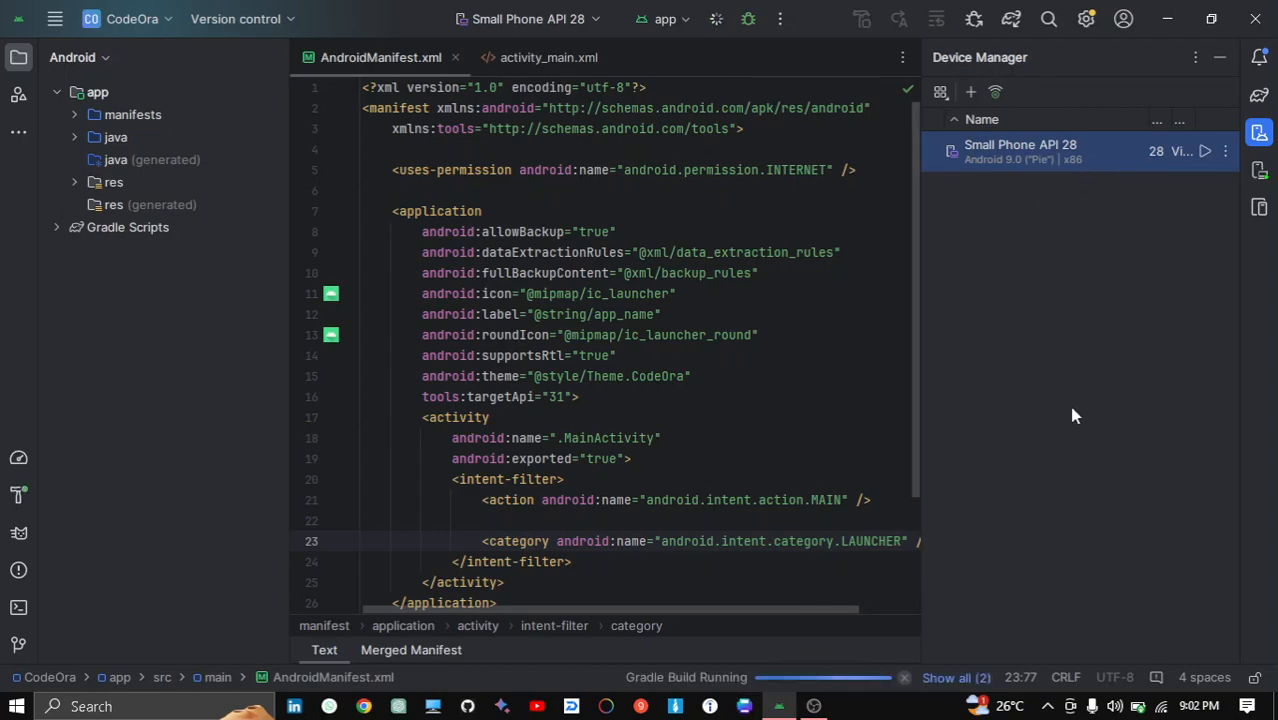
- Open the Running Devices panel to show the emulator screen
{"action": "left_click", "coordinate": [1222, 58]}
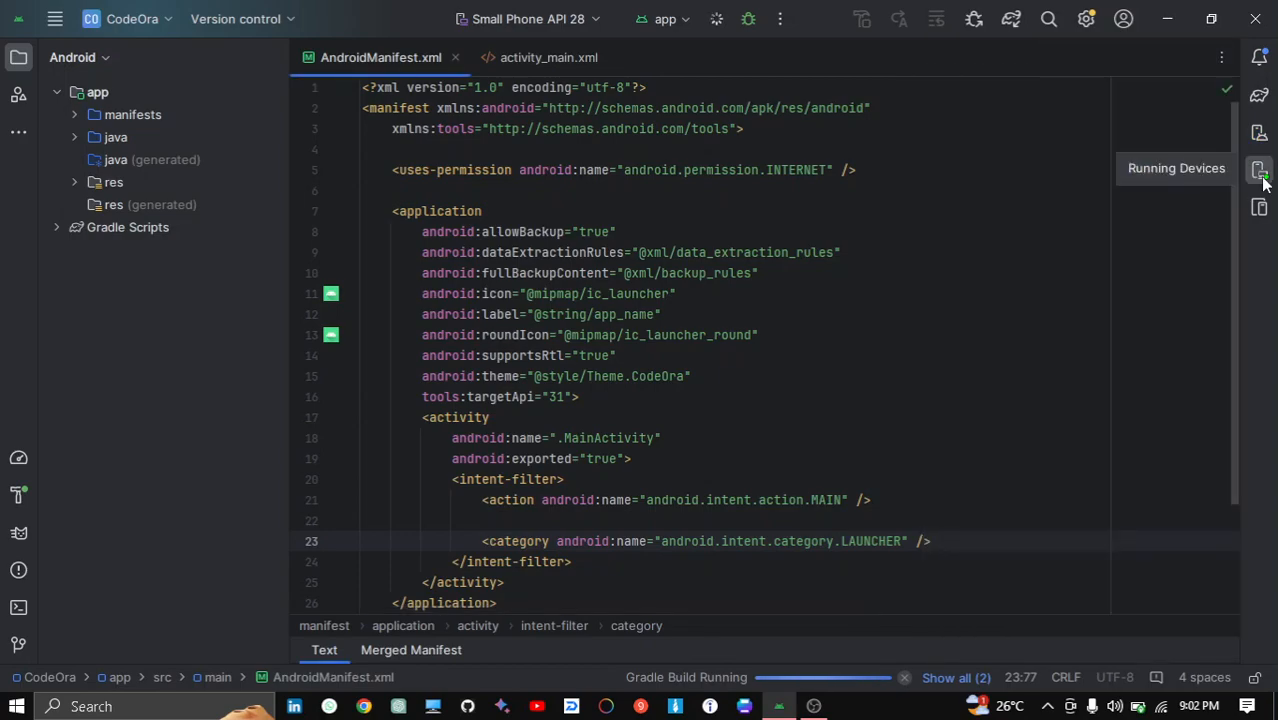
{"action": "left_click", "coordinate": [1260, 171]}
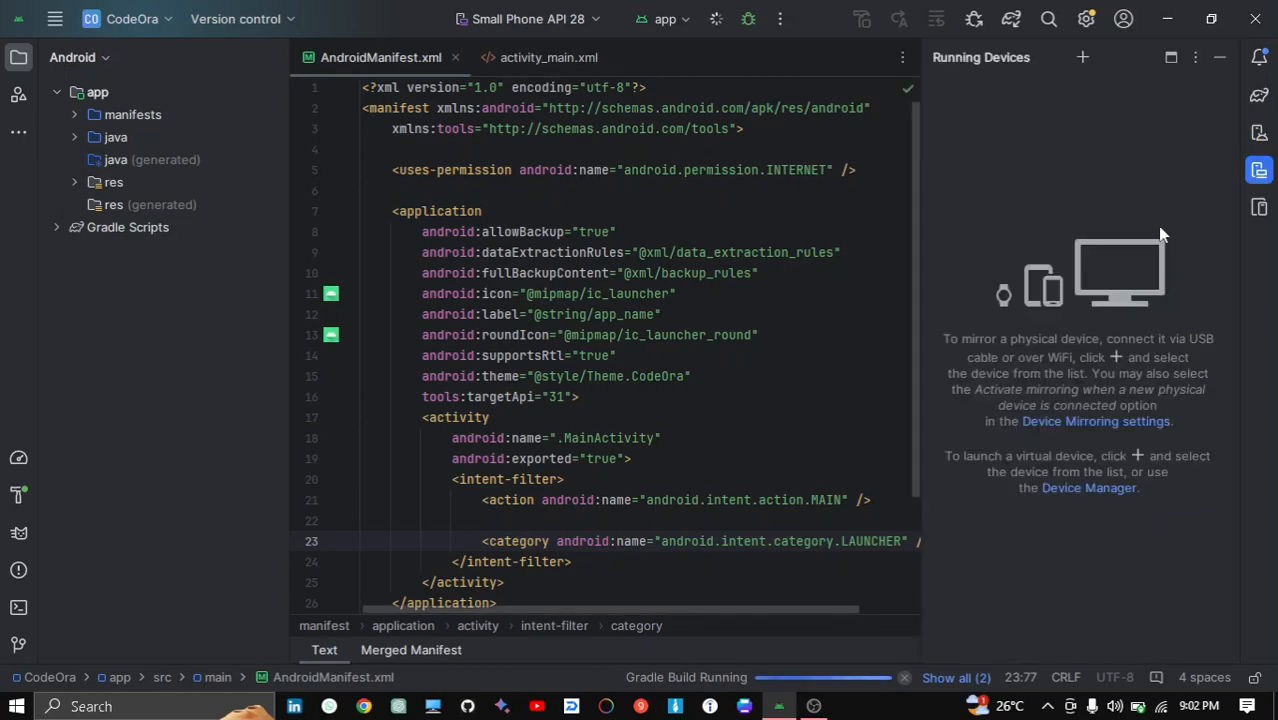
{"action": "left_click", "coordinate": [1259, 133]}
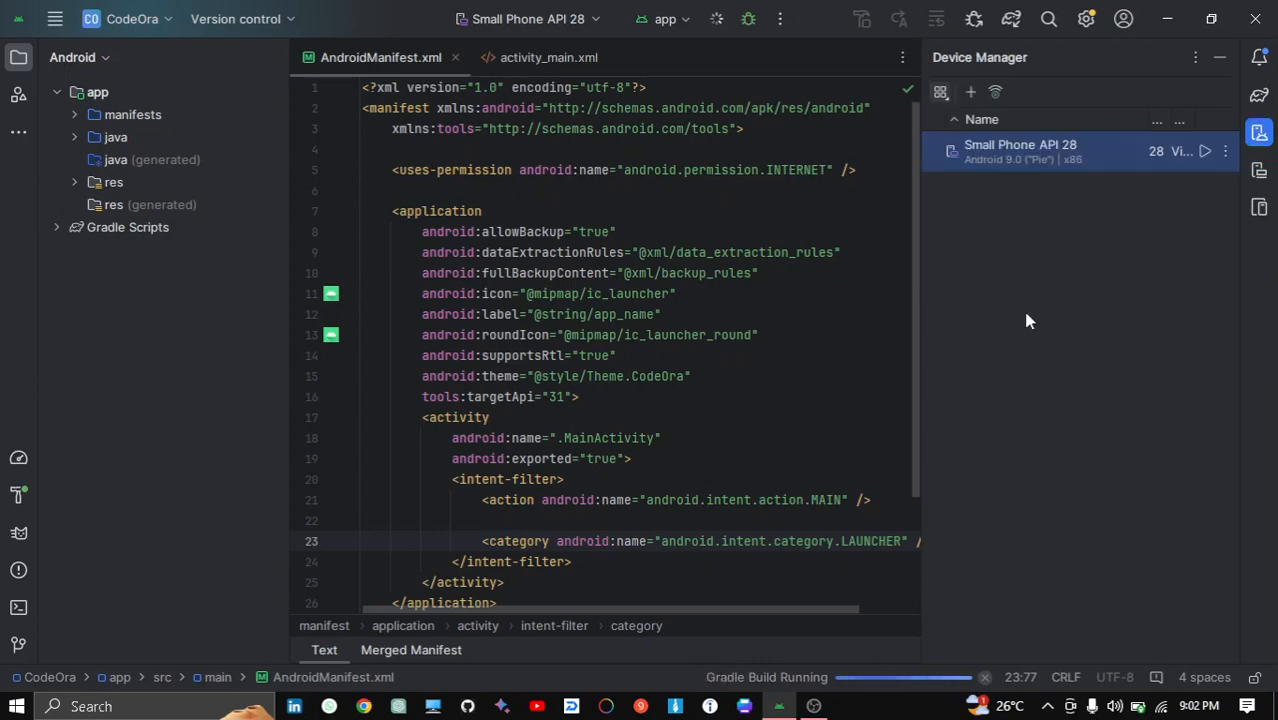
{"action": "left_click", "coordinate": [1260, 171]}
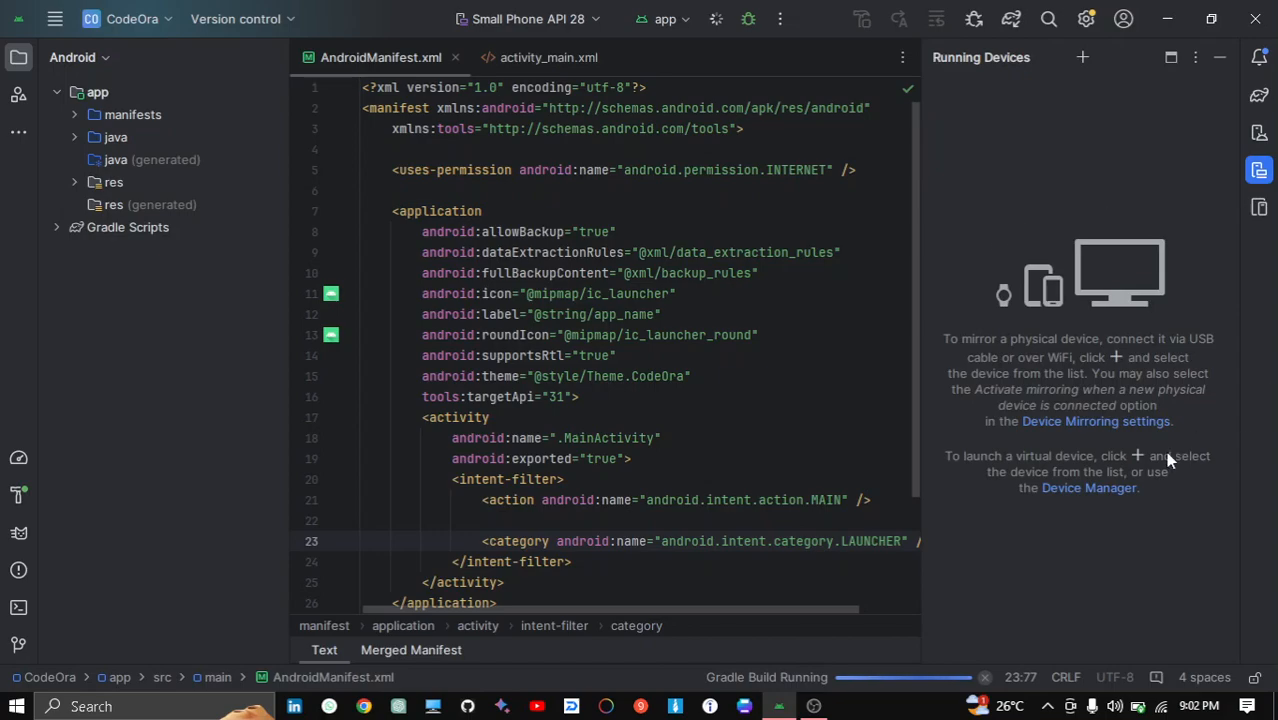
{"action": "left_click", "coordinate": [1260, 171]}
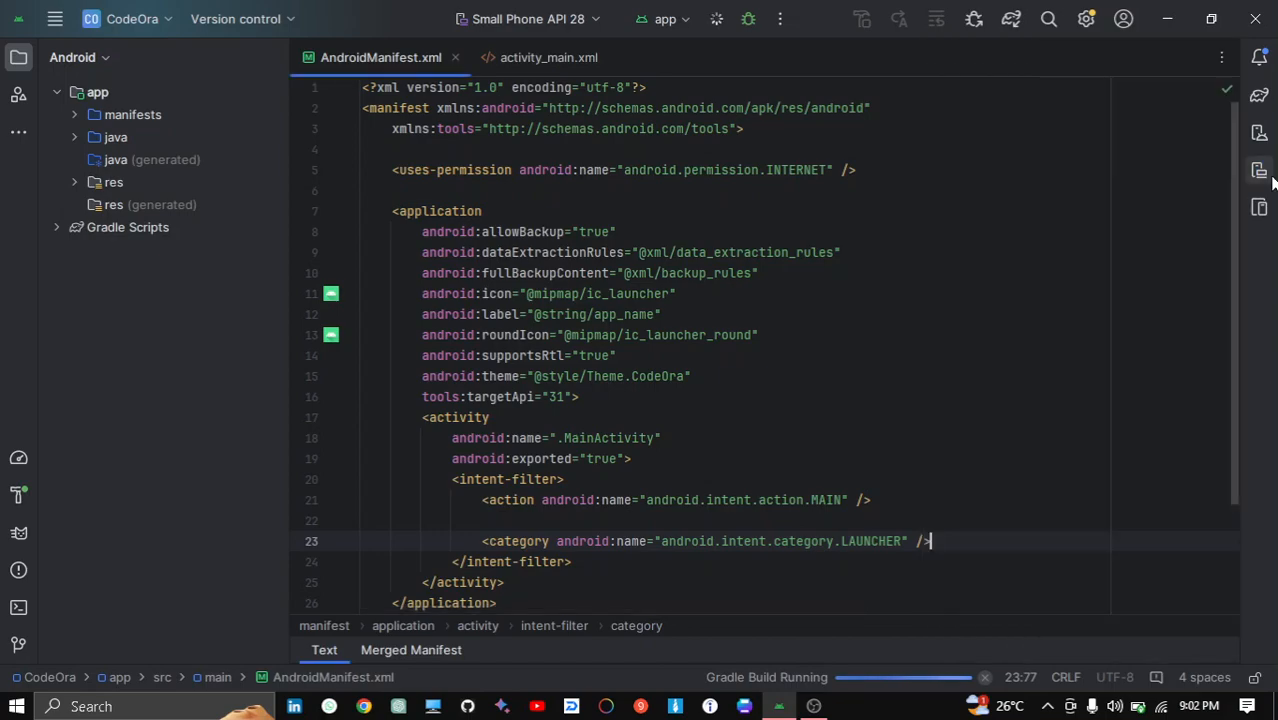
{"action": "left_click", "coordinate": [1260, 171]}
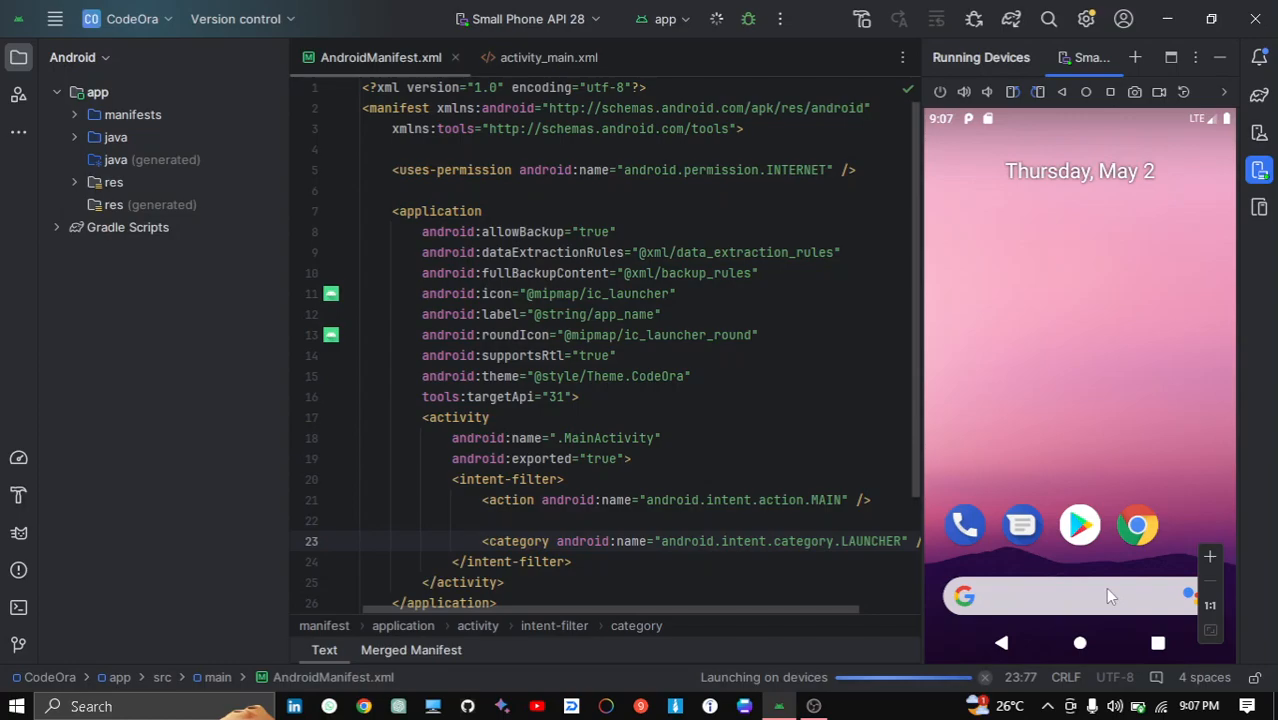
- Open the emulator's app drawer and launch the CodeOra app
{"action": "left_click_drag", "start_coordinate": [1039, 575], "coordinate": [1033, 305]}
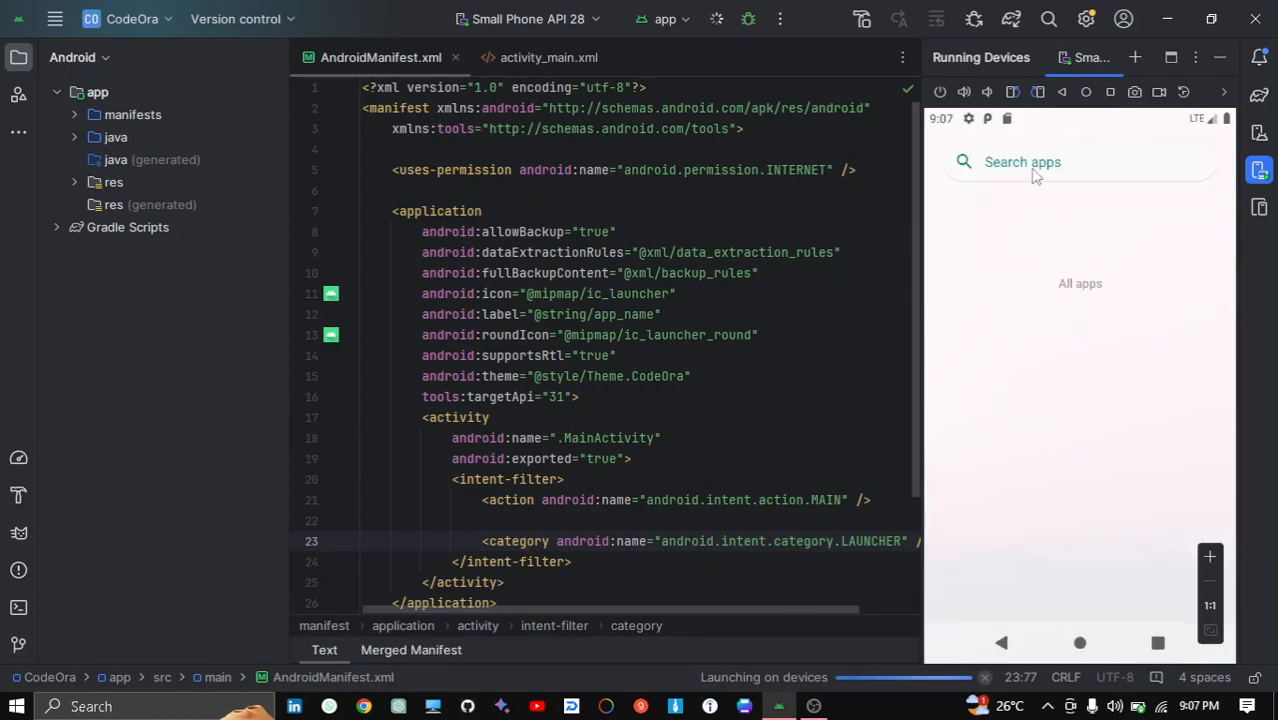
{"action": "left_click", "coordinate": [1035, 174]}
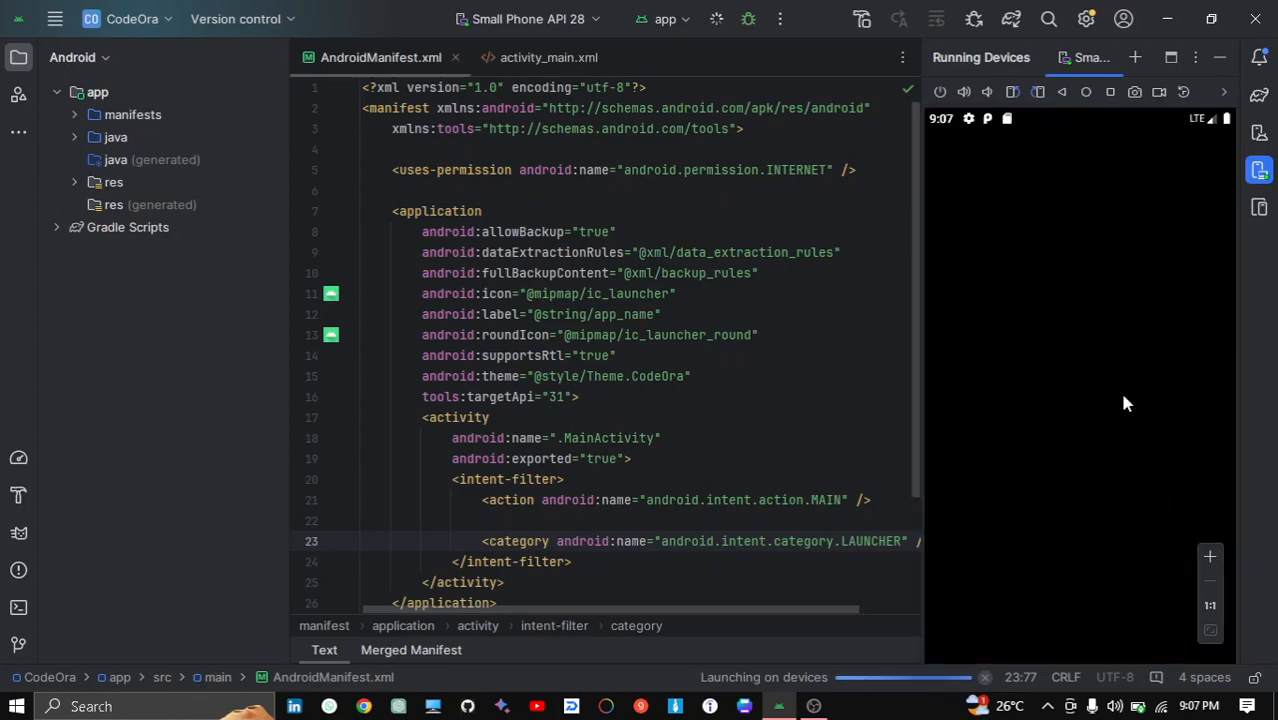
{"action": "left_click", "coordinate": [1086, 92]}
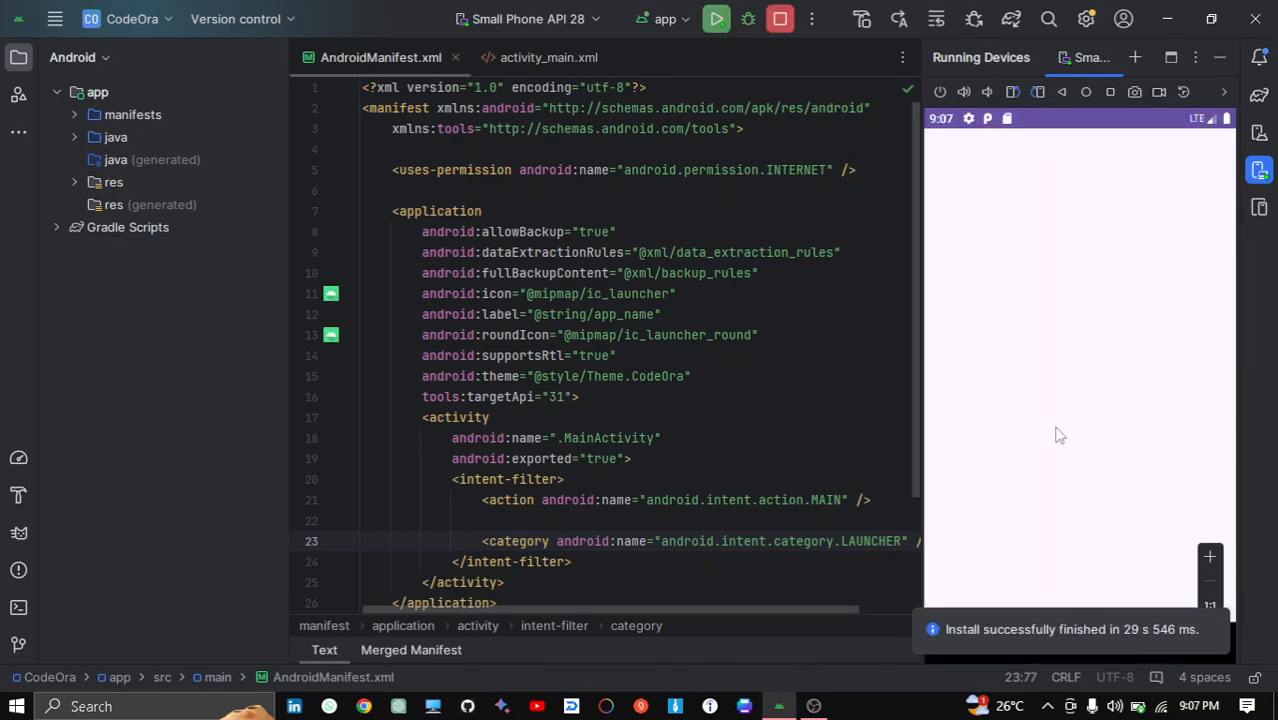
{"action": "left_click", "coordinate": [1083, 94]}
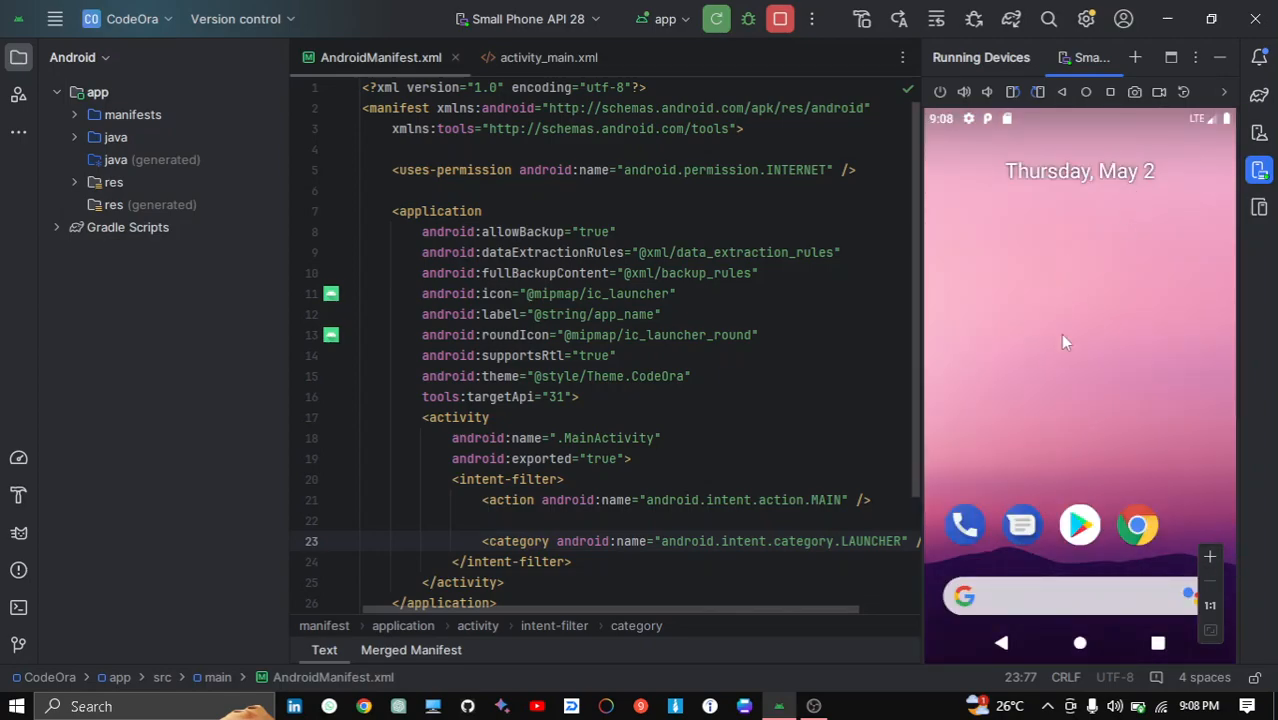
{"action": "left_click_drag", "start_coordinate": [1055, 465], "coordinate": [1110, 137]}
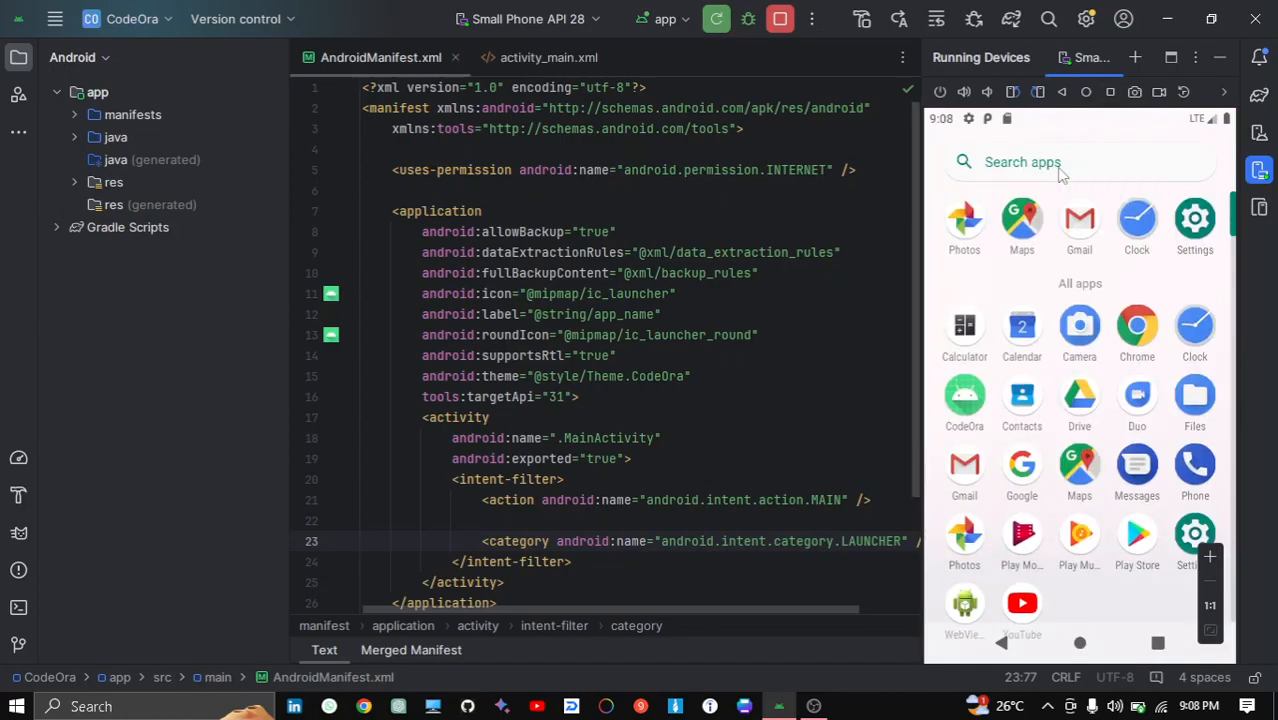
{"action": "left_click", "coordinate": [966, 406]}
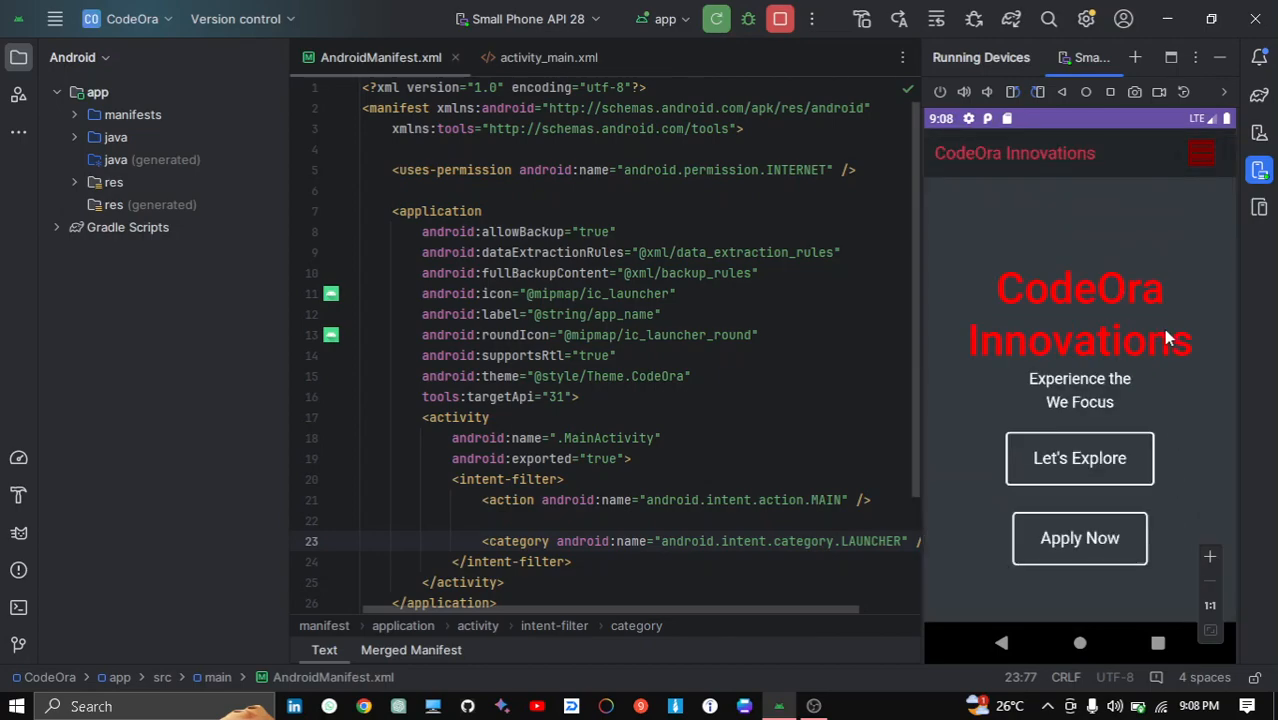
- Scroll through the CodeOra app's home page on the emulator
{"action": "scroll", "coordinate": [1162, 366], "scroll_direction": "down", "scroll_amount": 5}
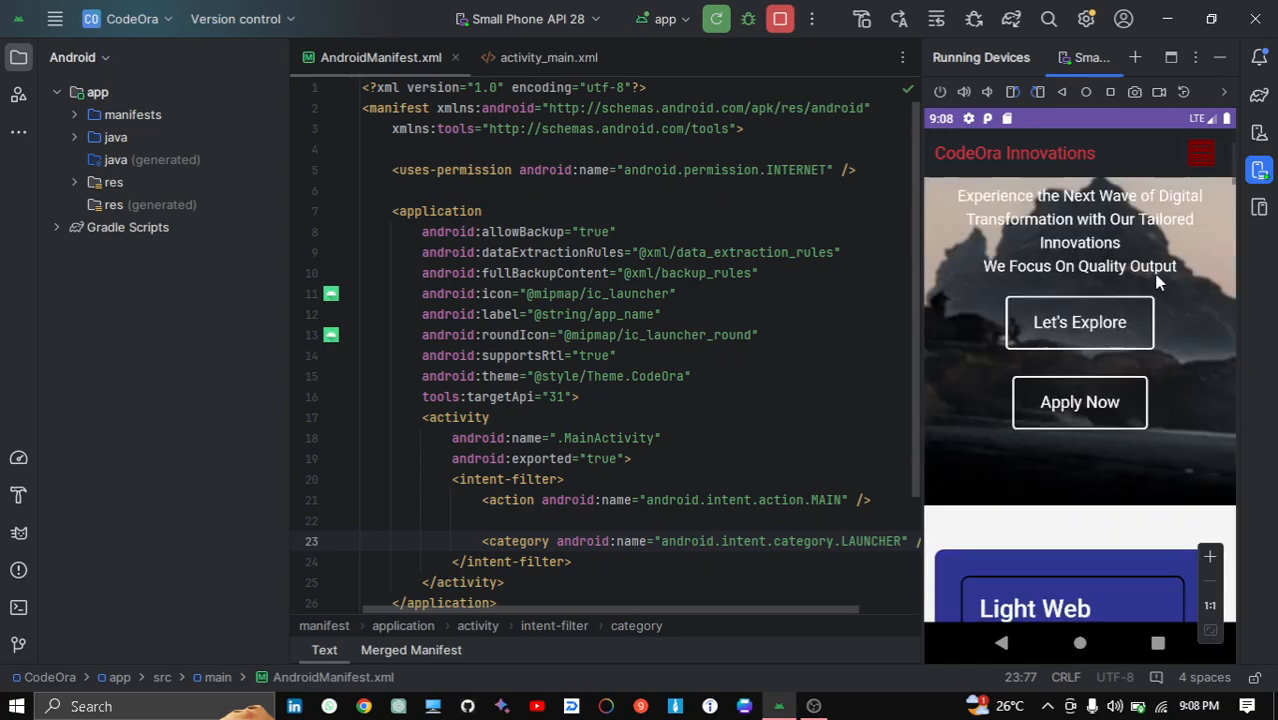
{"action": "scroll", "coordinate": [1172, 271], "scroll_direction": "down", "scroll_amount": 5}
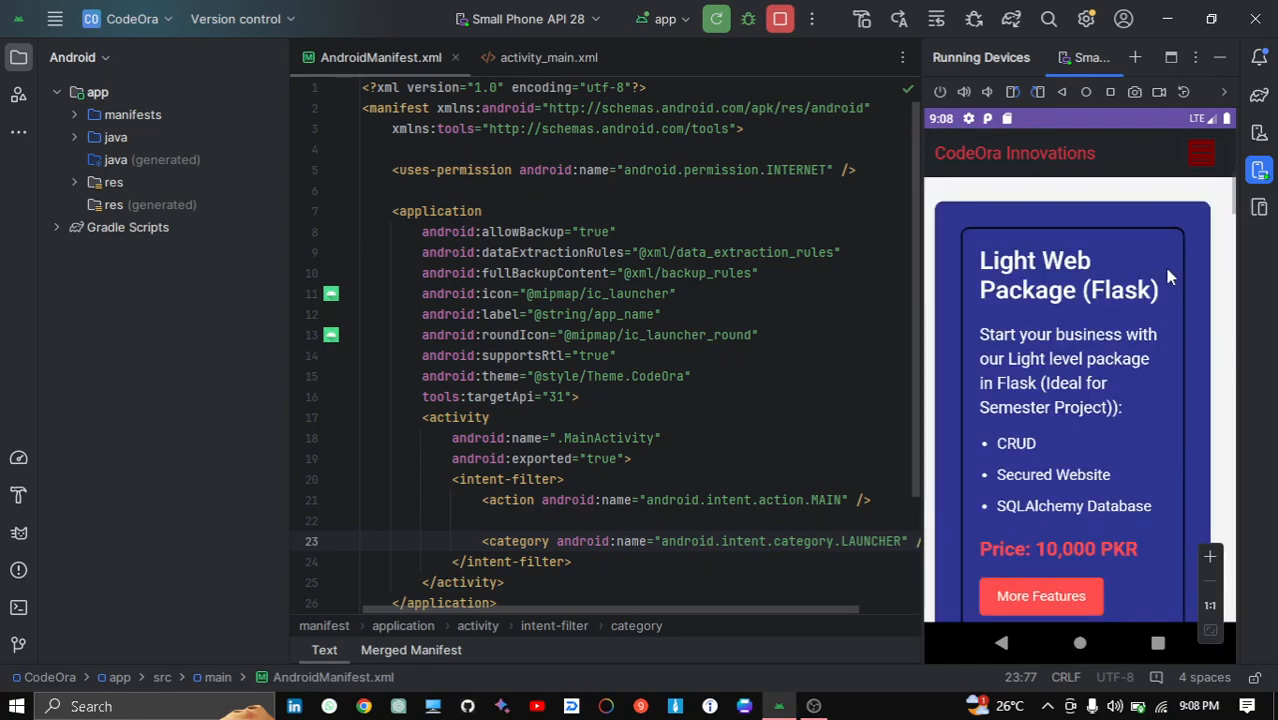
{"action": "scroll", "coordinate": [1140, 430], "scroll_direction": "up", "scroll_amount": 3}
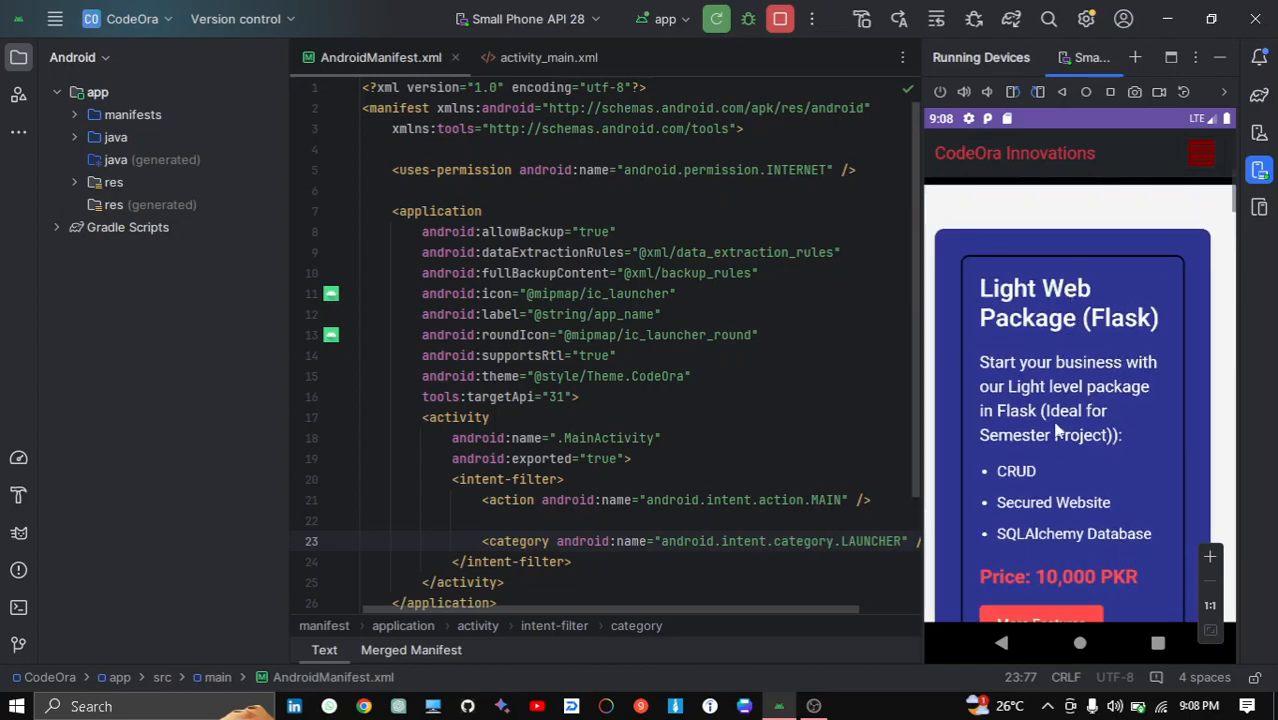
{"action": "scroll", "coordinate": [1048, 398], "scroll_direction": "up", "scroll_amount": 5}
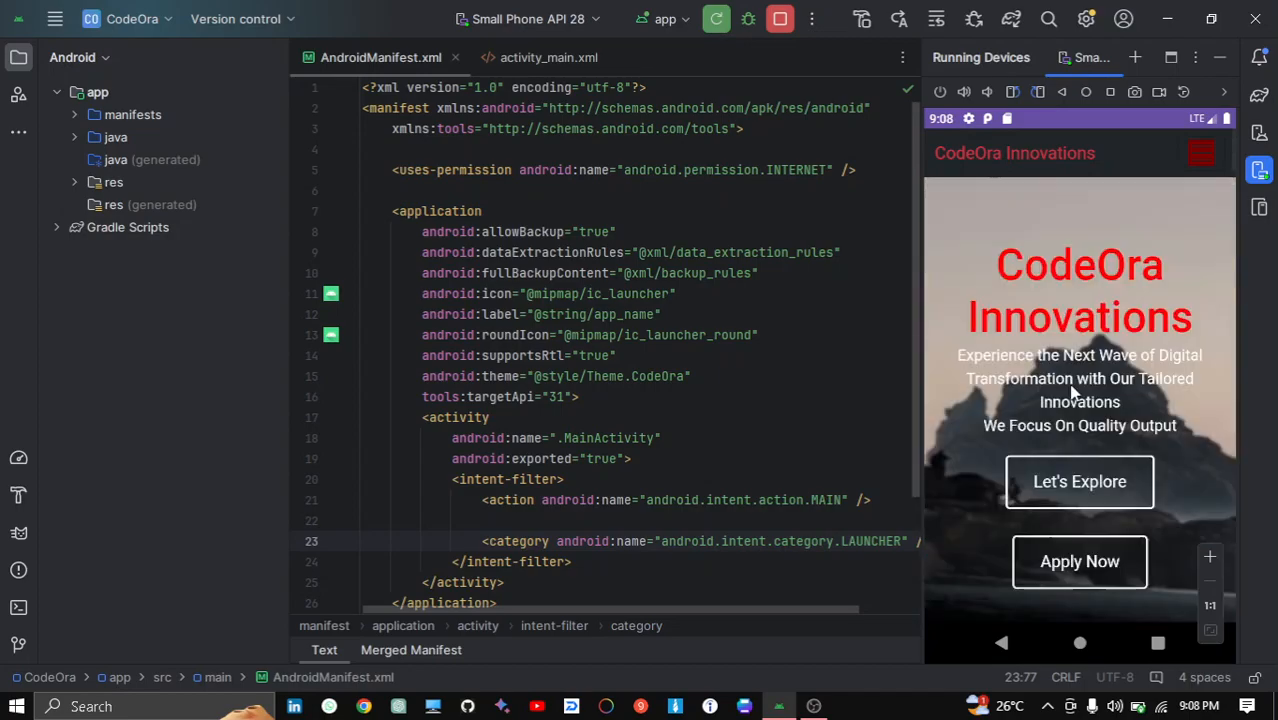
- Open the app's Let's Explore section and scroll through the package listings on the emulator
{"action": "left_click", "coordinate": [1050, 495]}
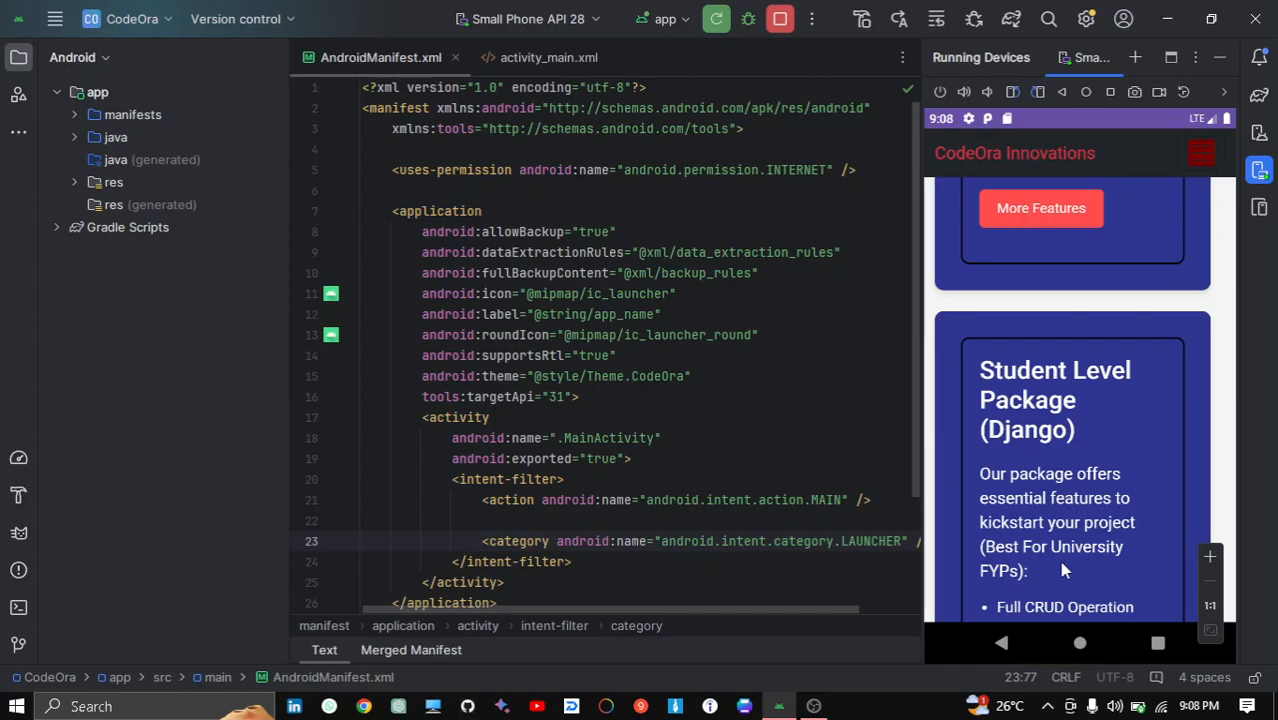
{"action": "scroll", "coordinate": [1062, 585], "scroll_direction": "down", "scroll_amount": 3}
{"action": "scroll", "coordinate": [1113, 285], "scroll_direction": "down", "scroll_amount": 3}
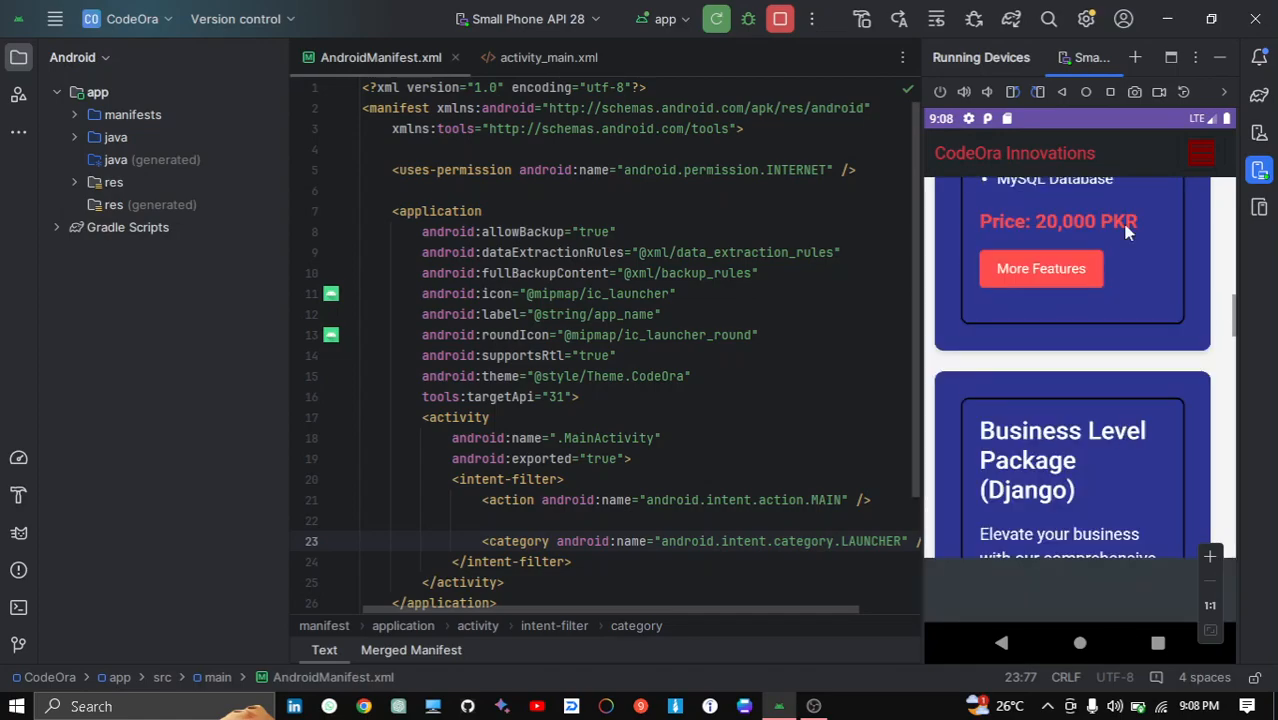
{"action": "scroll", "coordinate": [1120, 260], "scroll_direction": "down", "scroll_amount": 5}
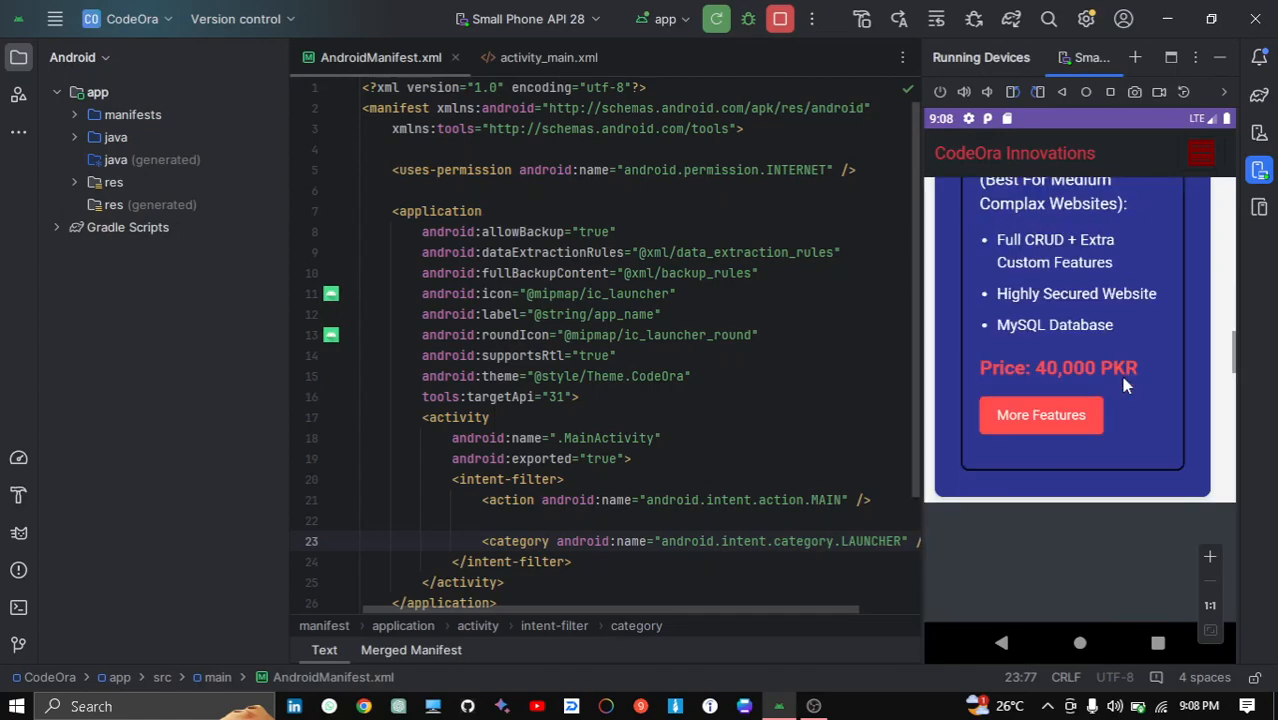
- Switch to the emulator home screen, return to CodeOra through the recent apps overview, and scroll to the Let's Apply form
{"action": "left_click", "coordinate": [1072, 643]}
{"action": "left_click", "coordinate": [1158, 645]}
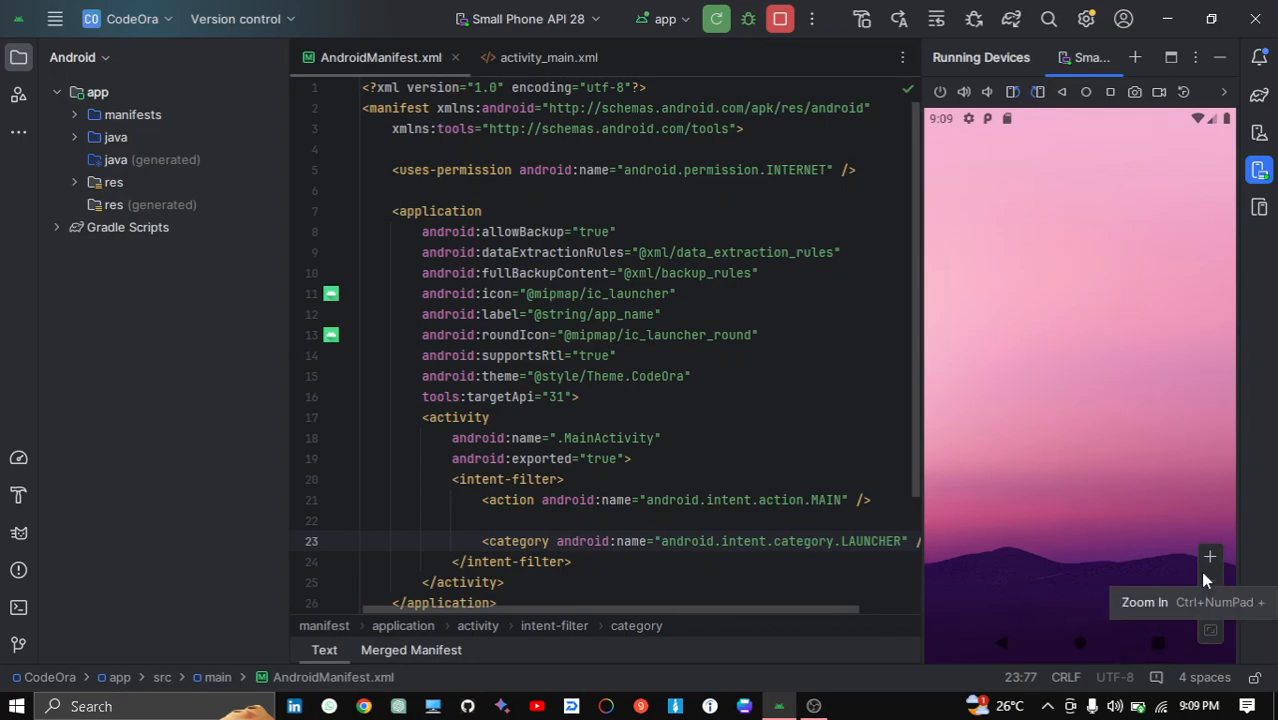
{"action": "left_click", "coordinate": [1160, 642]}
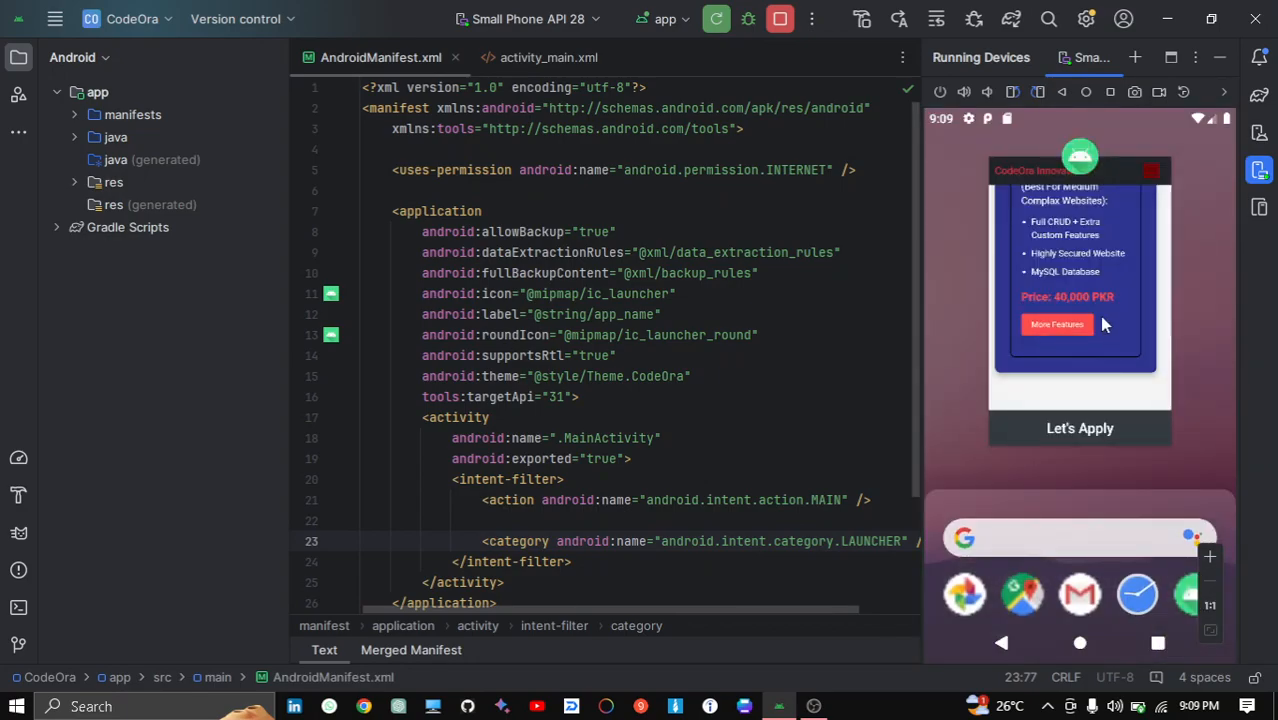
{"action": "left_click", "coordinate": [1126, 330]}
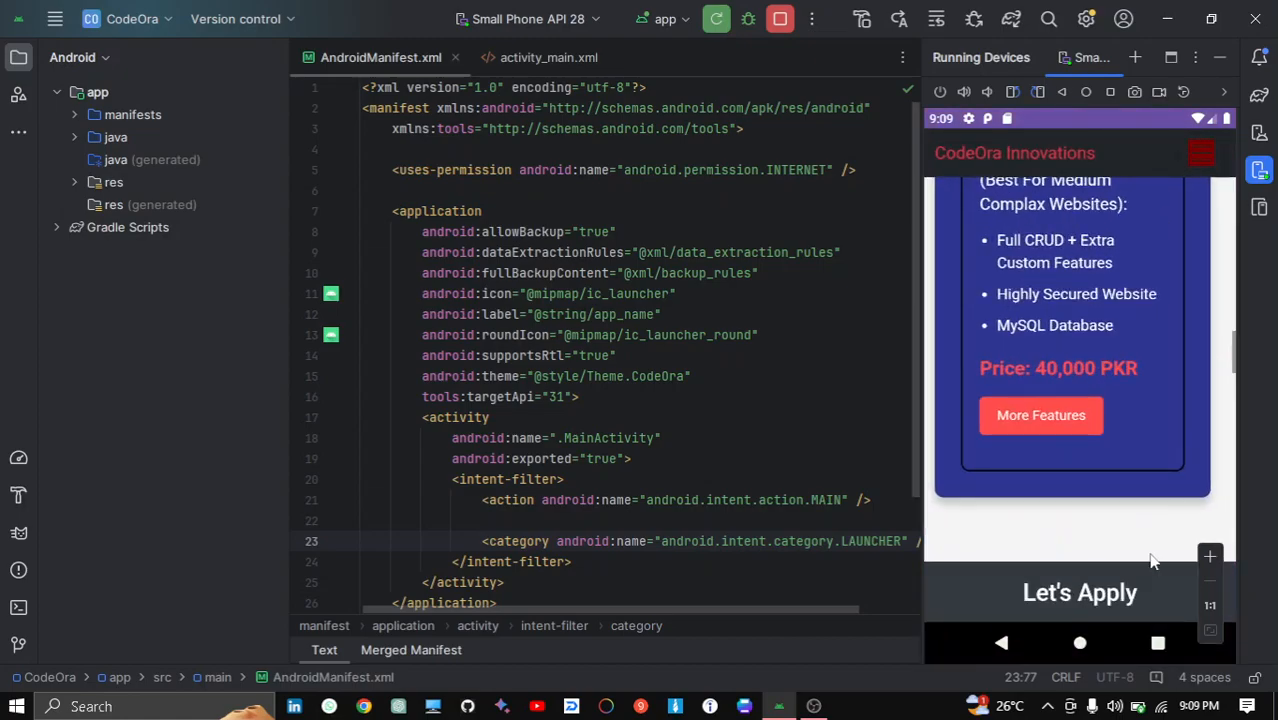
{"action": "scroll", "coordinate": [1160, 480], "scroll_direction": "down", "scroll_amount": 3}
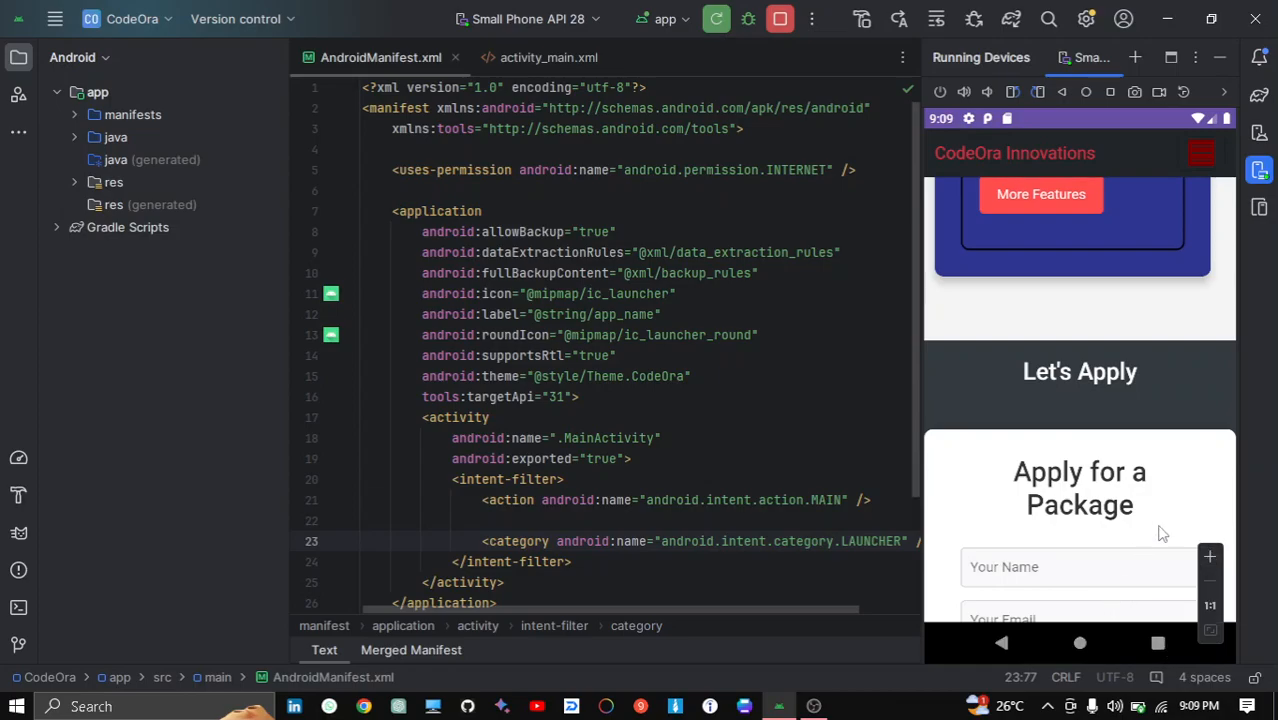
- Return to the home screen, open the recent apps overview, and swipe away CodeOra to close it
{"action": "left_click", "coordinate": [1153, 645]}
{"action": "left_click", "coordinate": [1080, 645]}
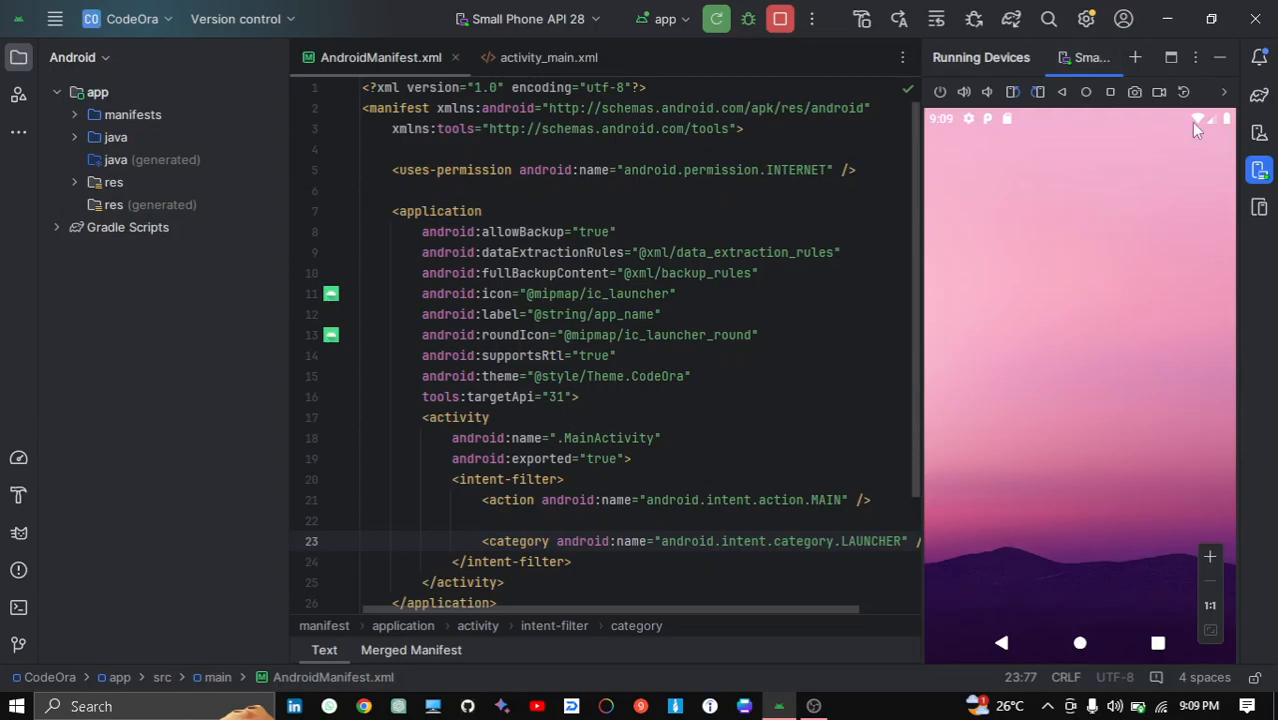
{"action": "left_click", "coordinate": [1086, 95]}
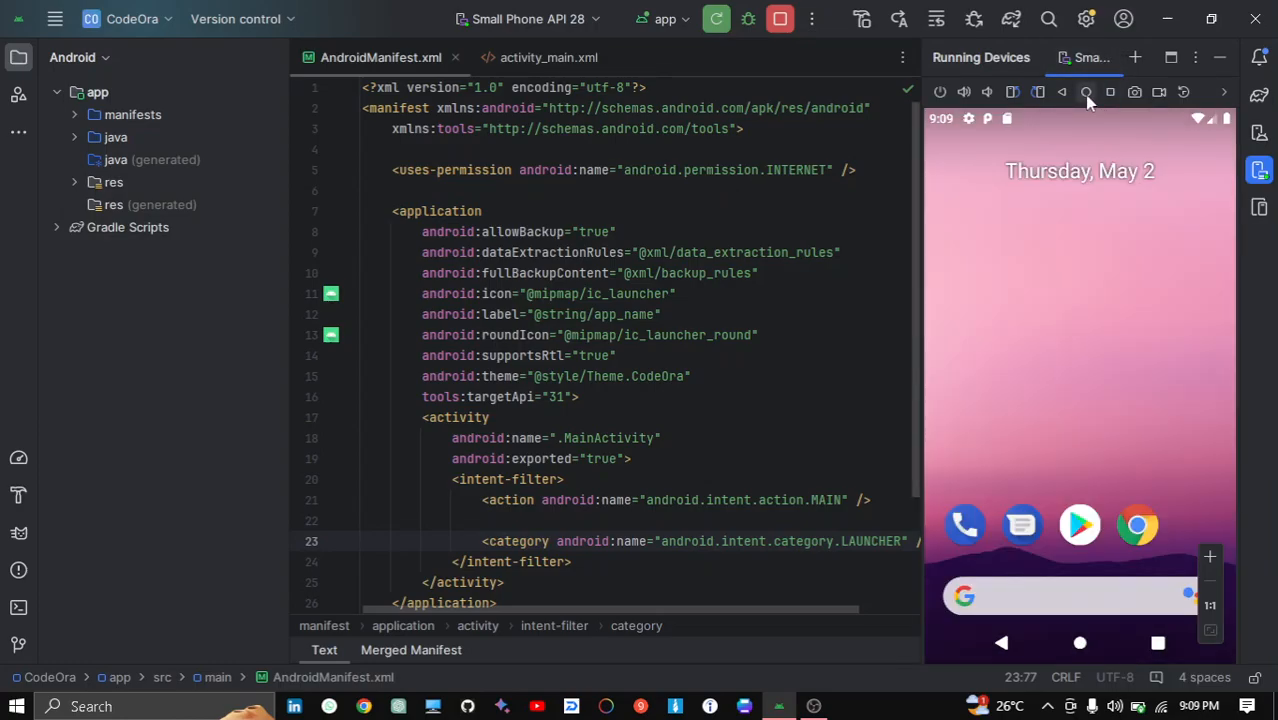
{"action": "left_click", "coordinate": [1110, 93]}
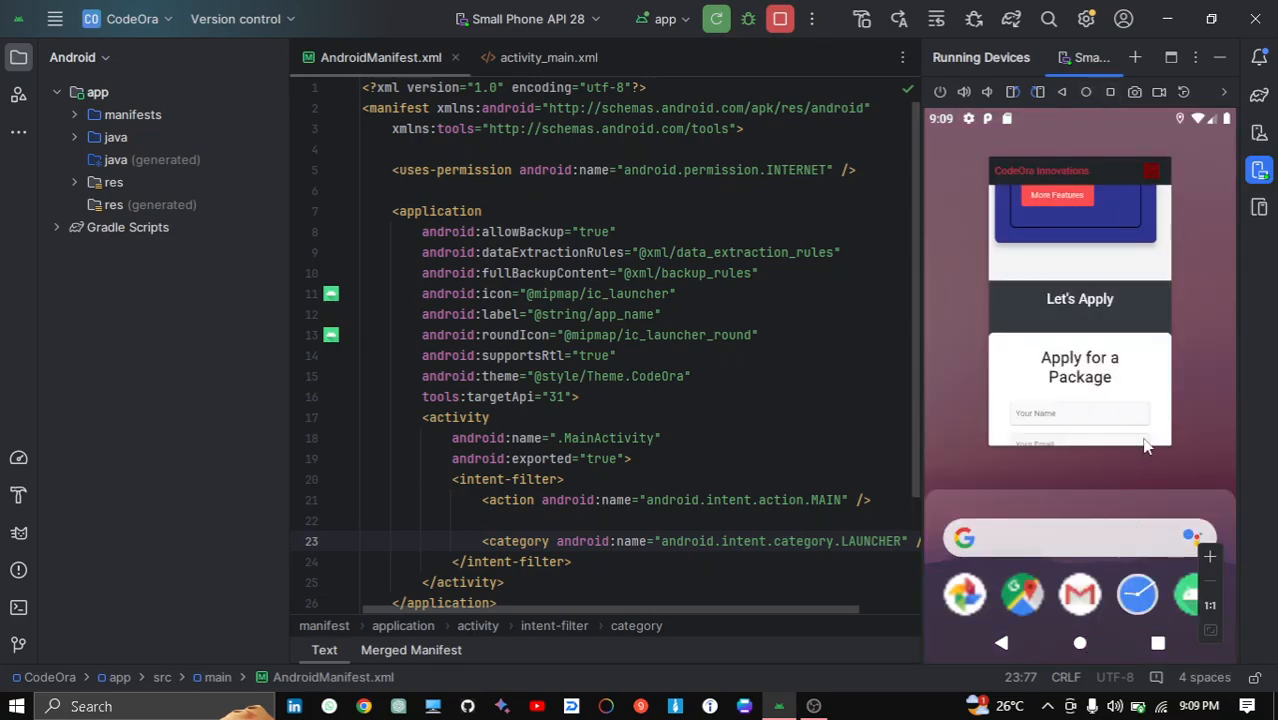
{"action": "left_click_drag", "start_coordinate": [1127, 357], "coordinate": [1118, 158]}
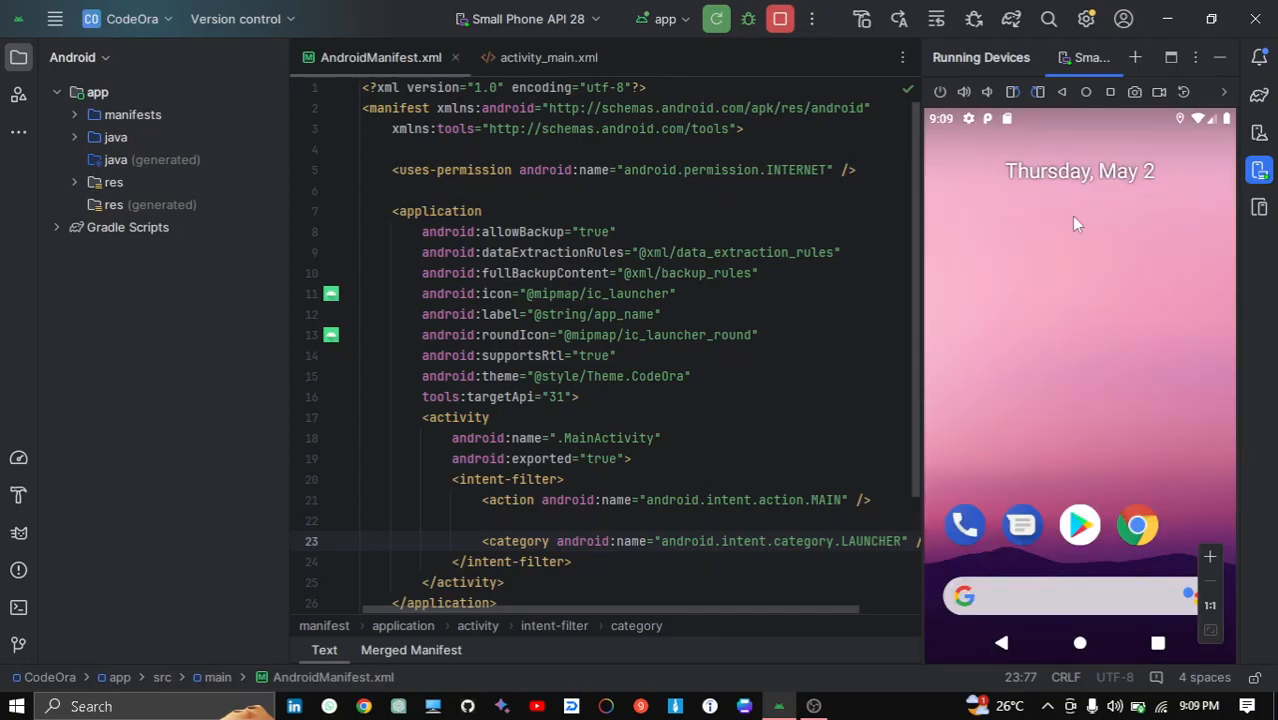